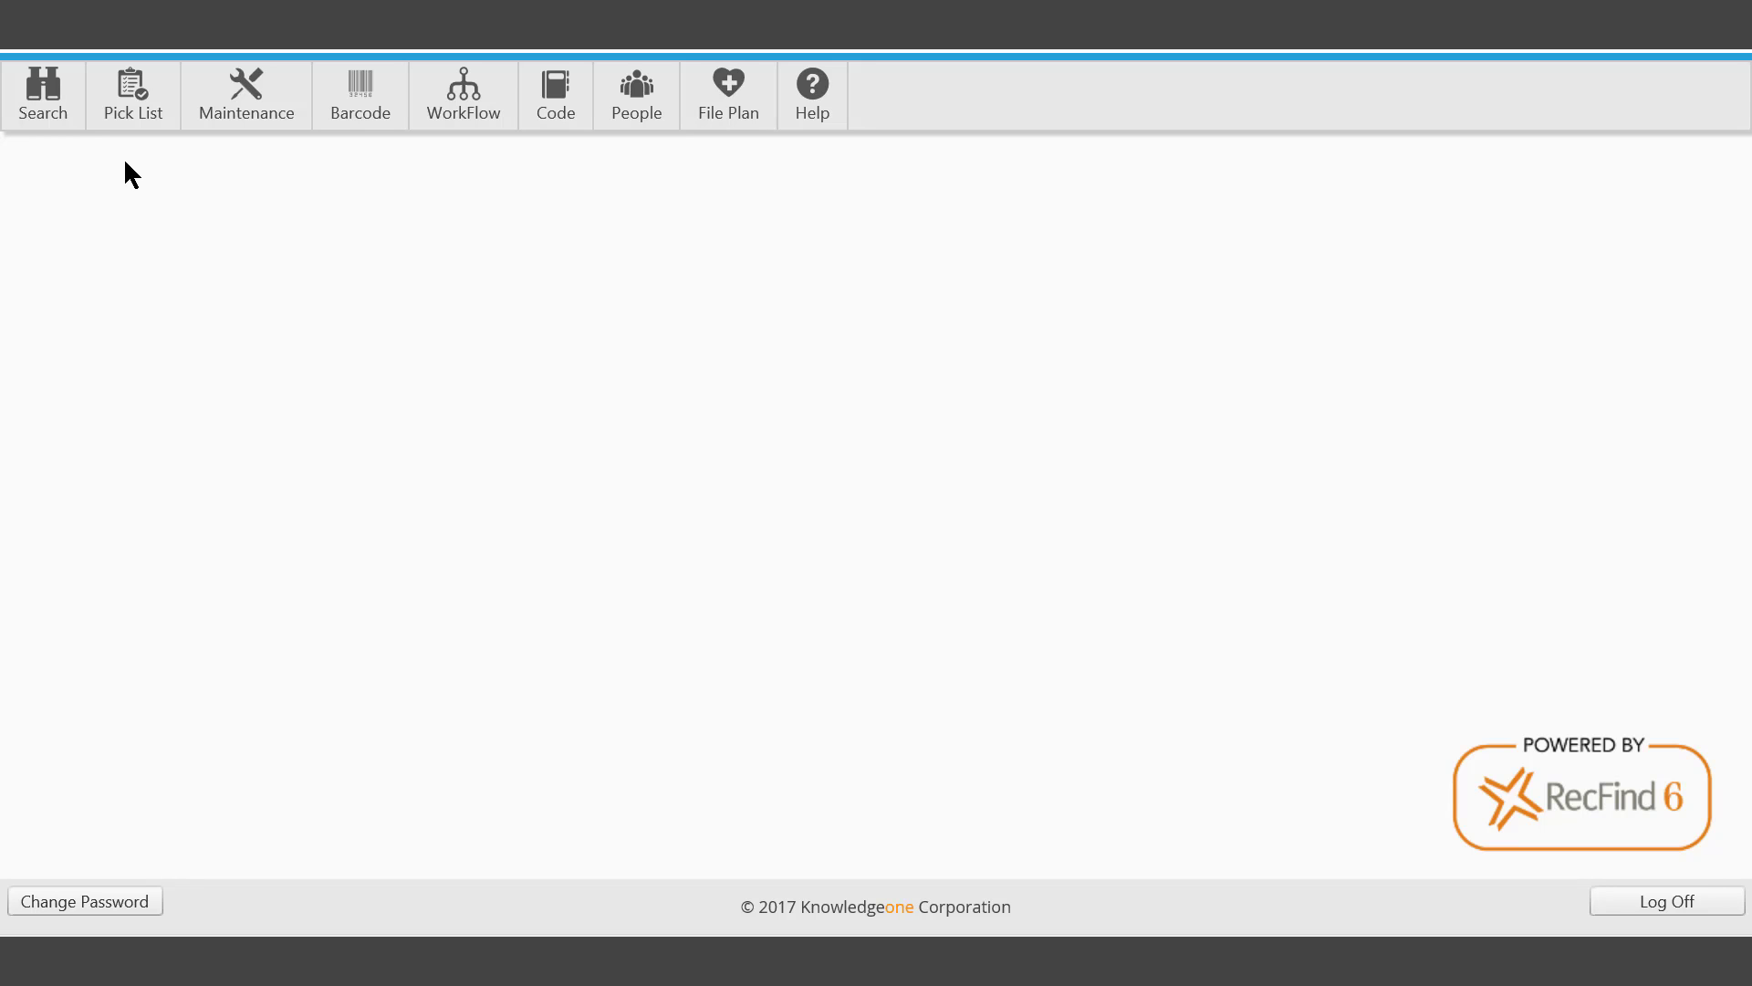
Step: Open the empty Pick List from the home toolbar
{"action": "left_click", "coordinate": [141, 93]}
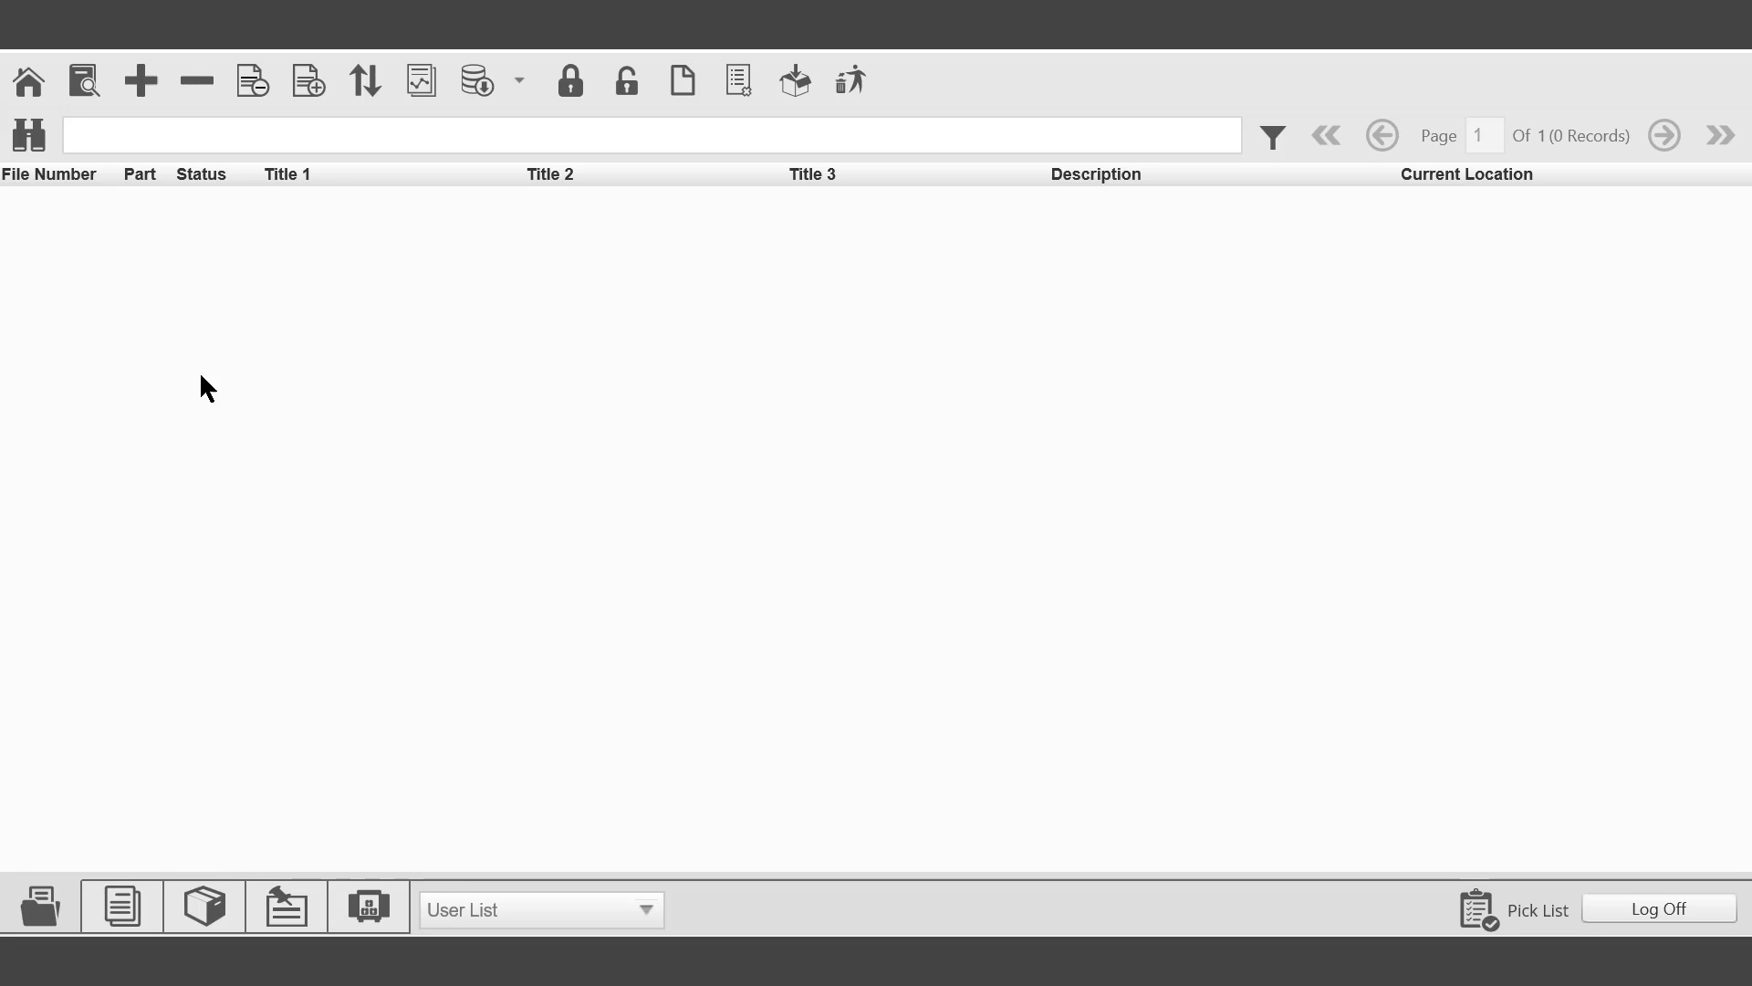
Step: Add GEOGRAPHY files Southern Africa through Geothermal (17-00042 to 17-00048) to the pick list
{"action": "left_click", "coordinate": [140, 83]}
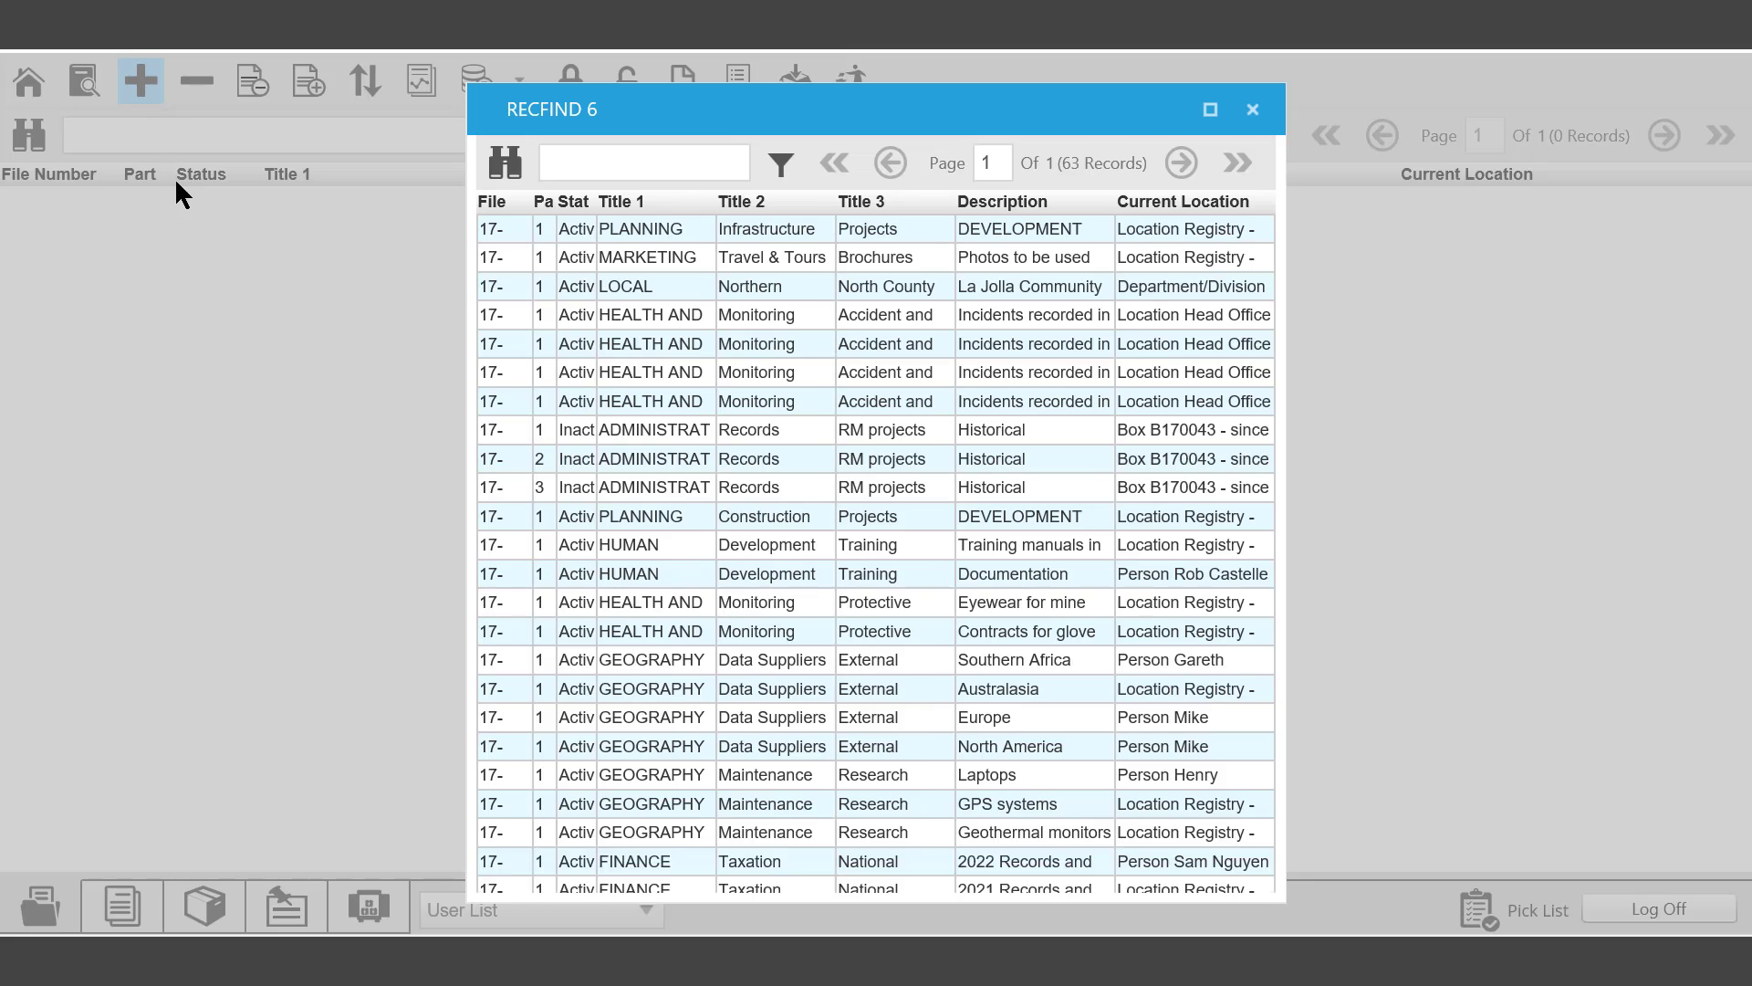
{"action": "left_click", "coordinate": [717, 667]}
{"action": "scroll", "coordinate": [738, 770], "scroll_direction": "down", "scroll_amount": 3}
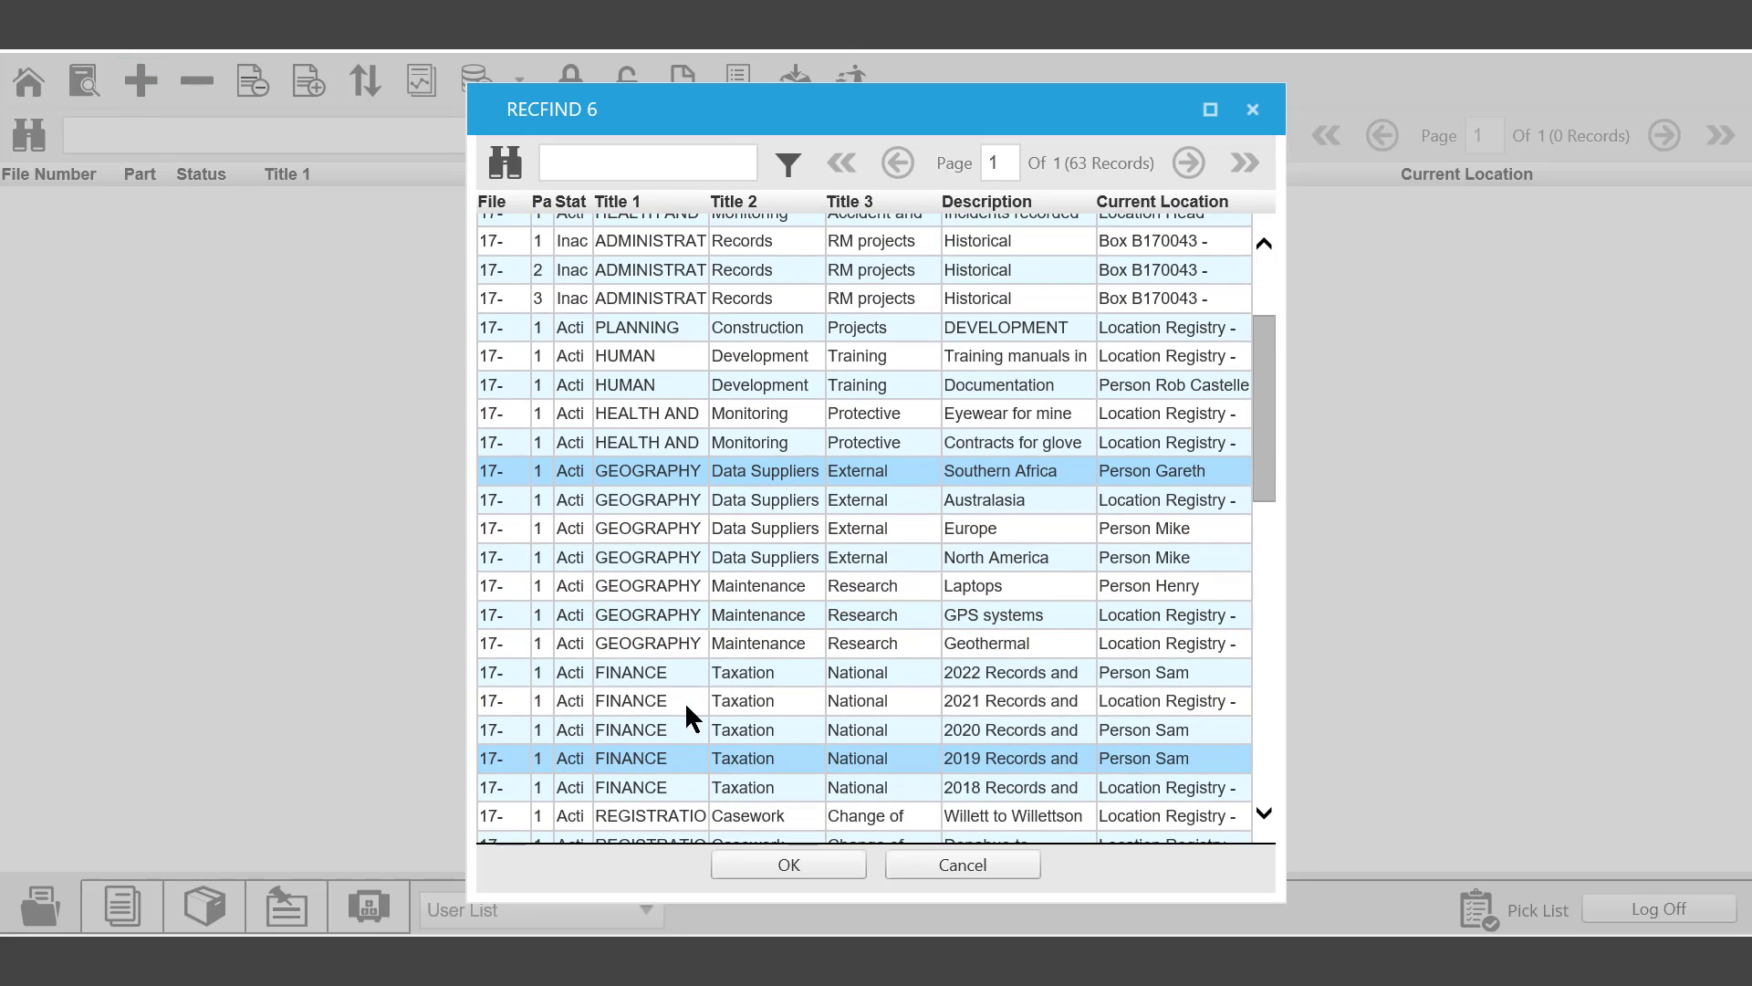
{"action": "left_click", "coordinate": [657, 639], "text": "shift"}
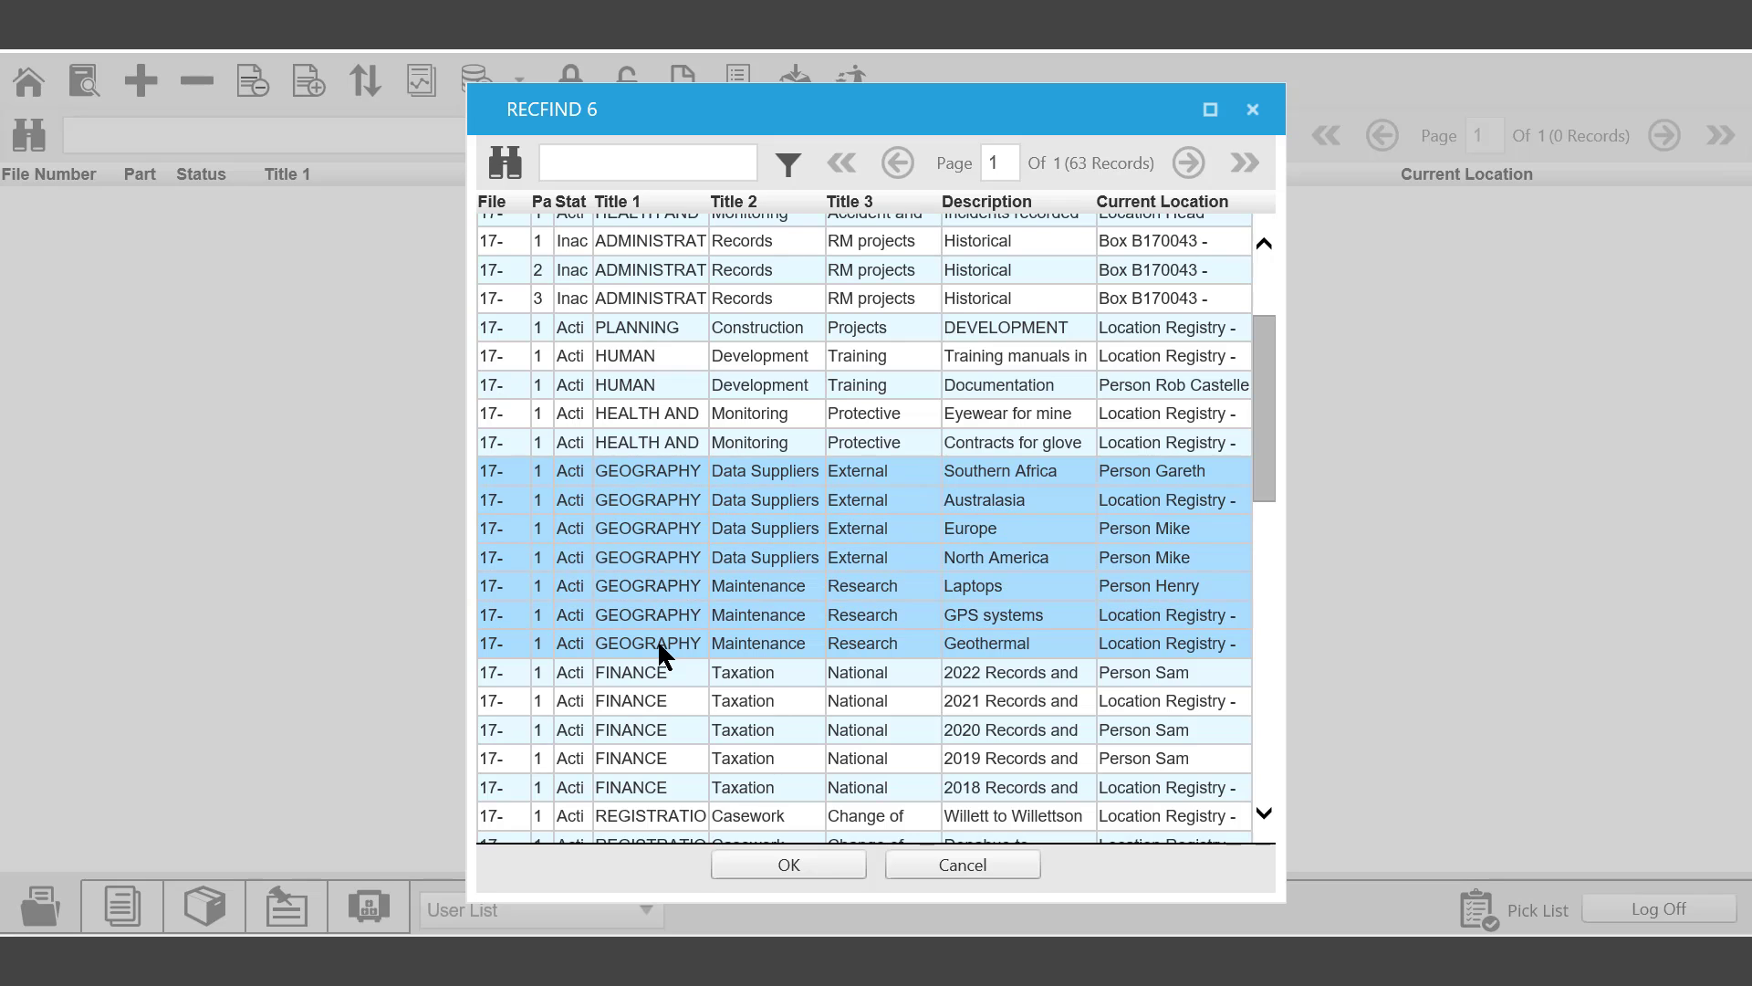
{"action": "left_click", "coordinate": [797, 864]}
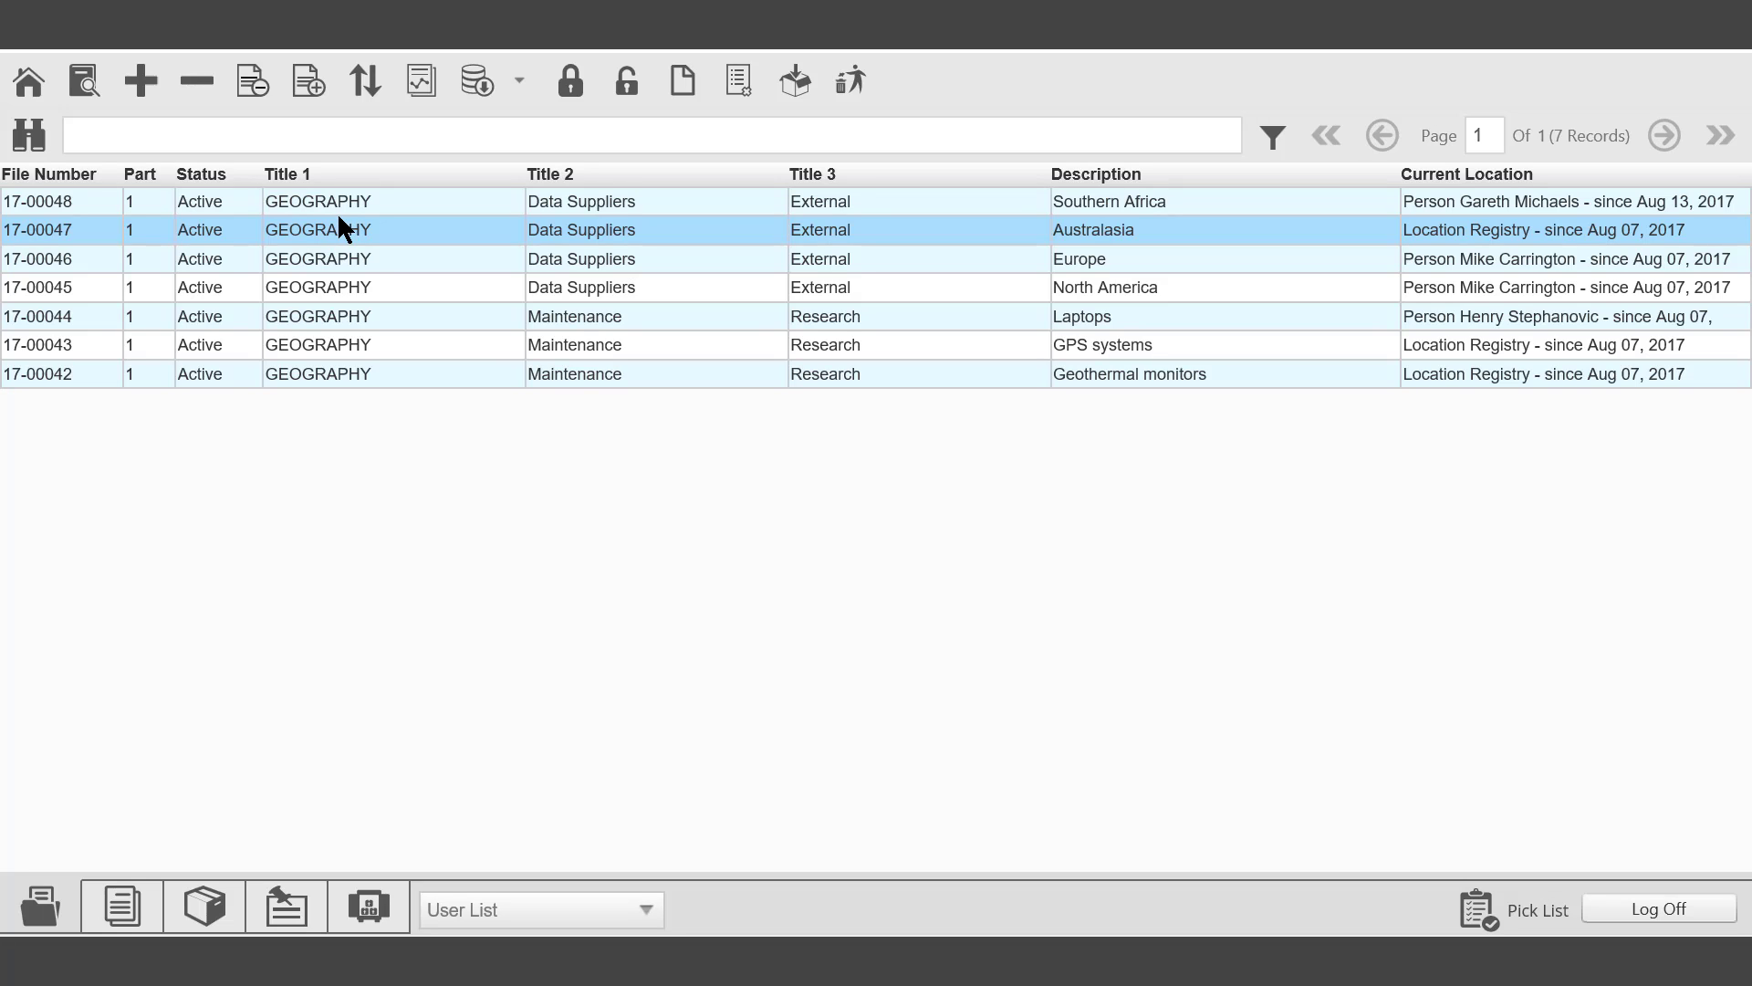
Step: Select all seven records, 17-00048 through 17-00042, and open the Apply Legal Hold form
{"action": "left_click", "coordinate": [339, 250]}
{"action": "left_click", "coordinate": [341, 198]}
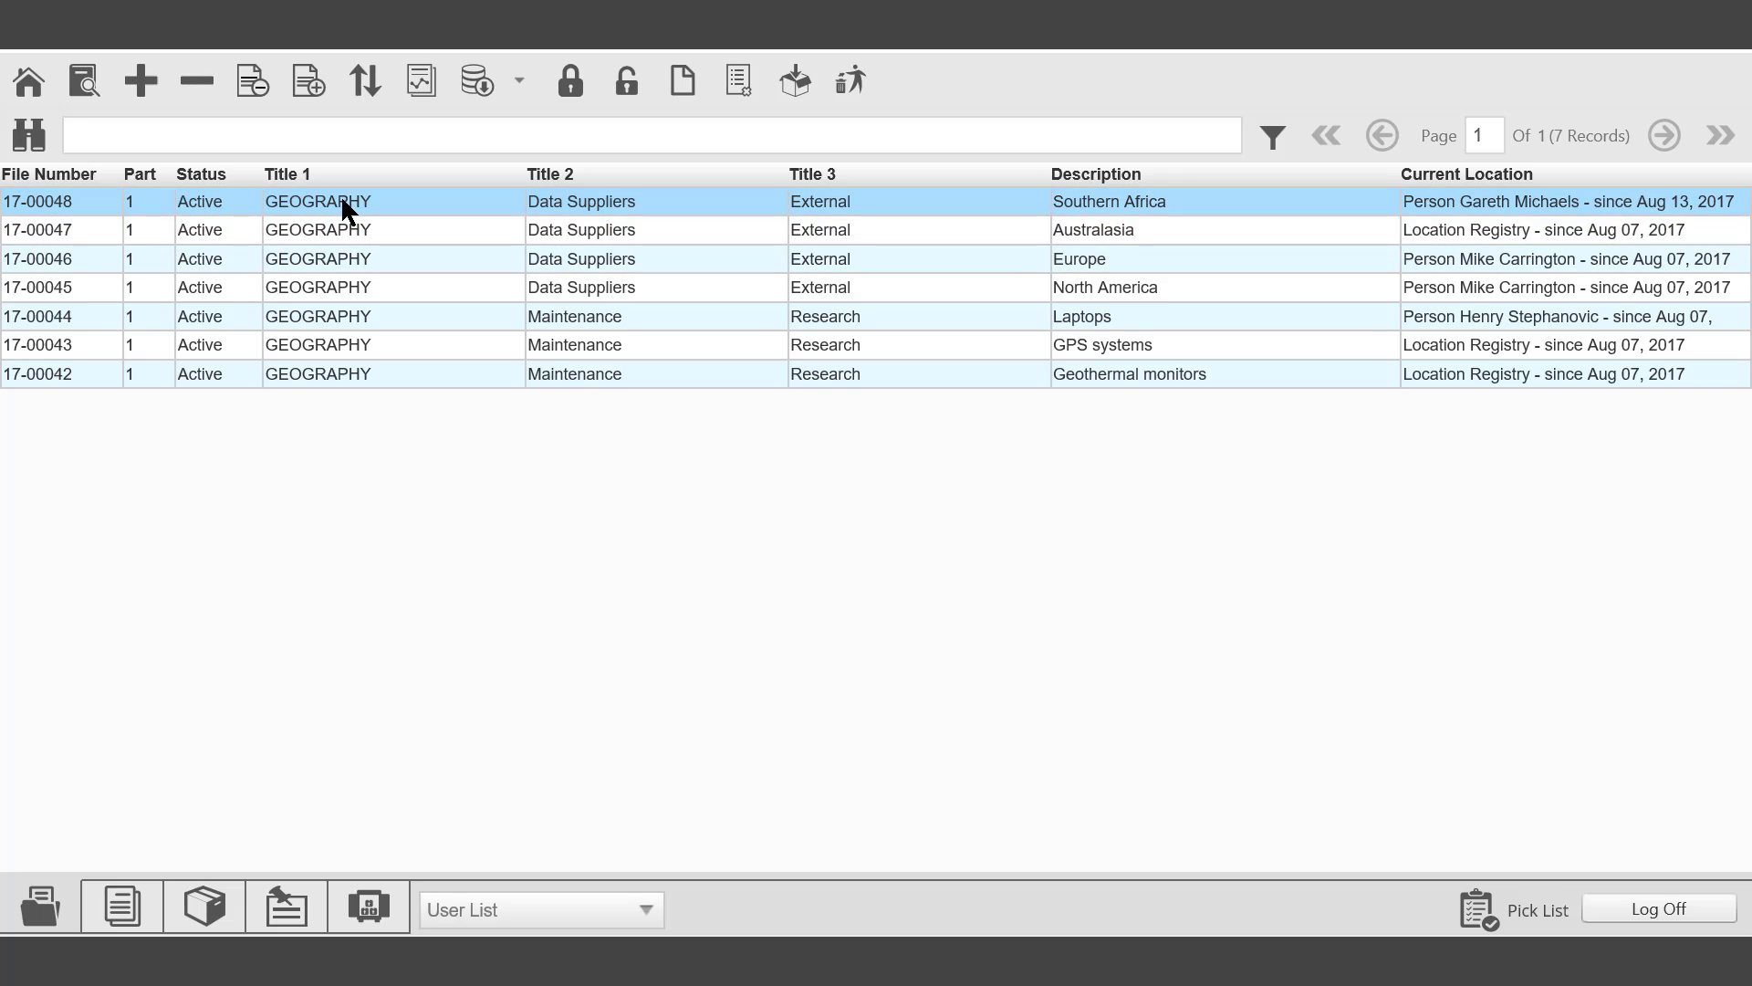
{"action": "left_click", "coordinate": [347, 229], "text": "ctrl"}
{"action": "left_click_drag", "start_coordinate": [356, 315], "coordinate": [361, 365]}
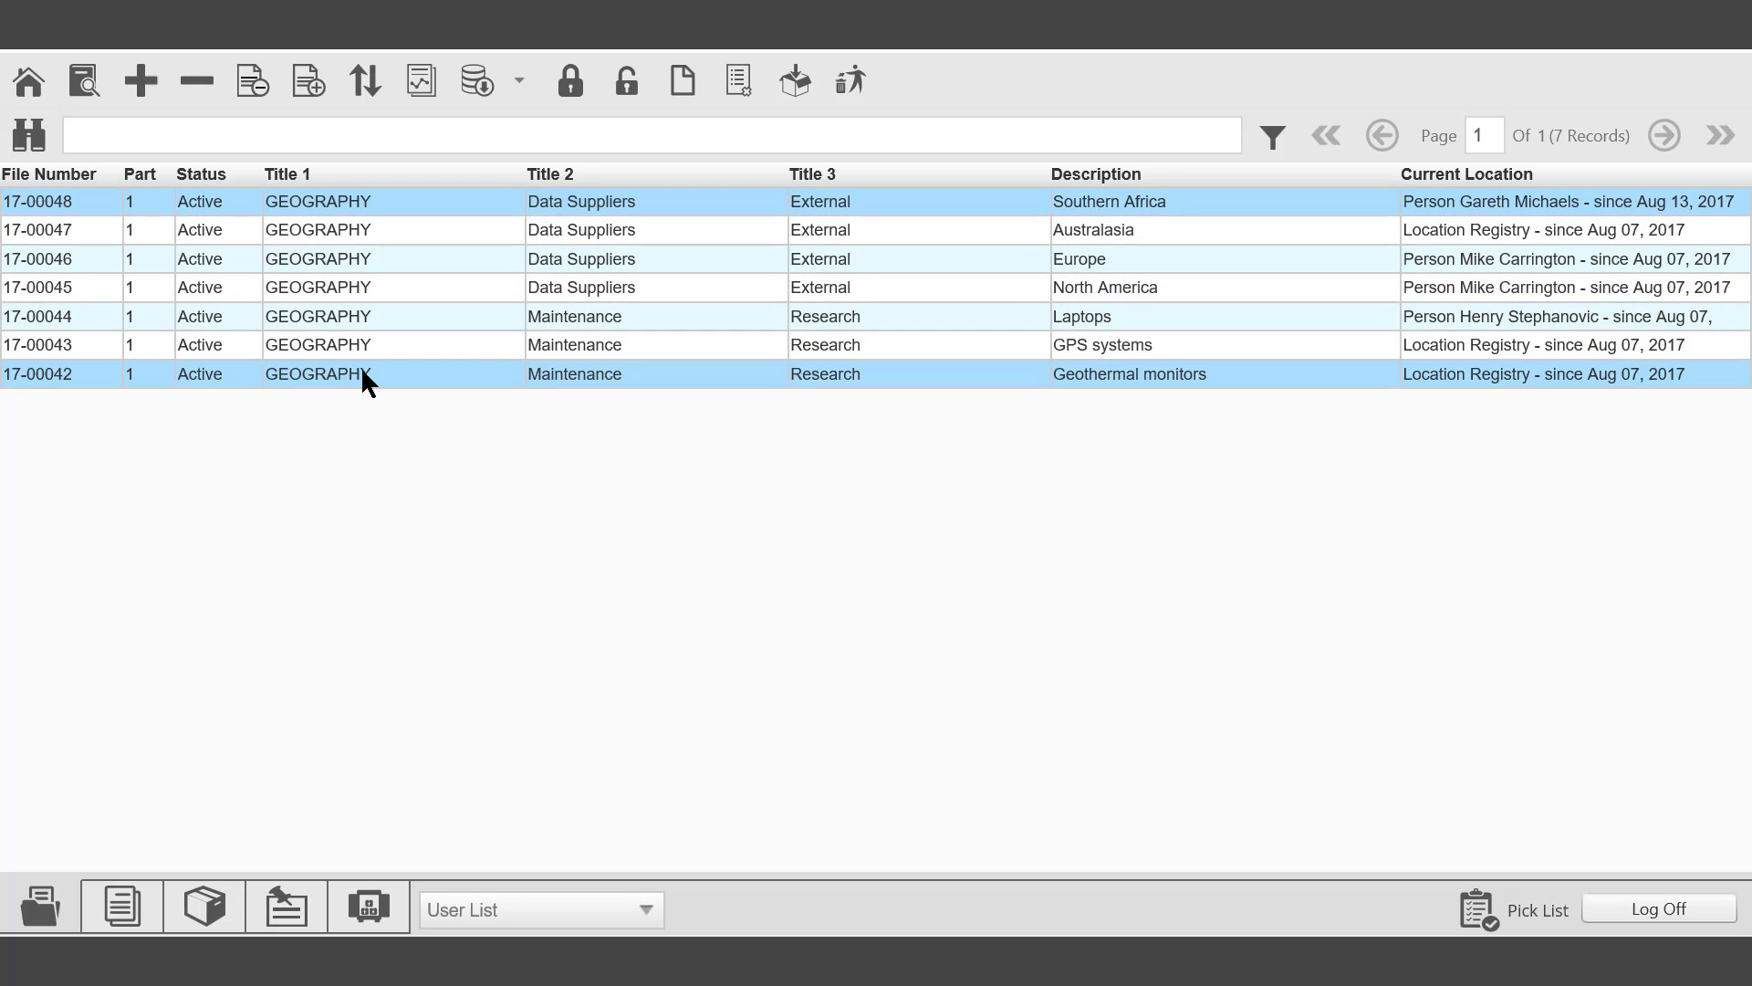
{"action": "left_click", "coordinate": [360, 366], "text": "shift"}
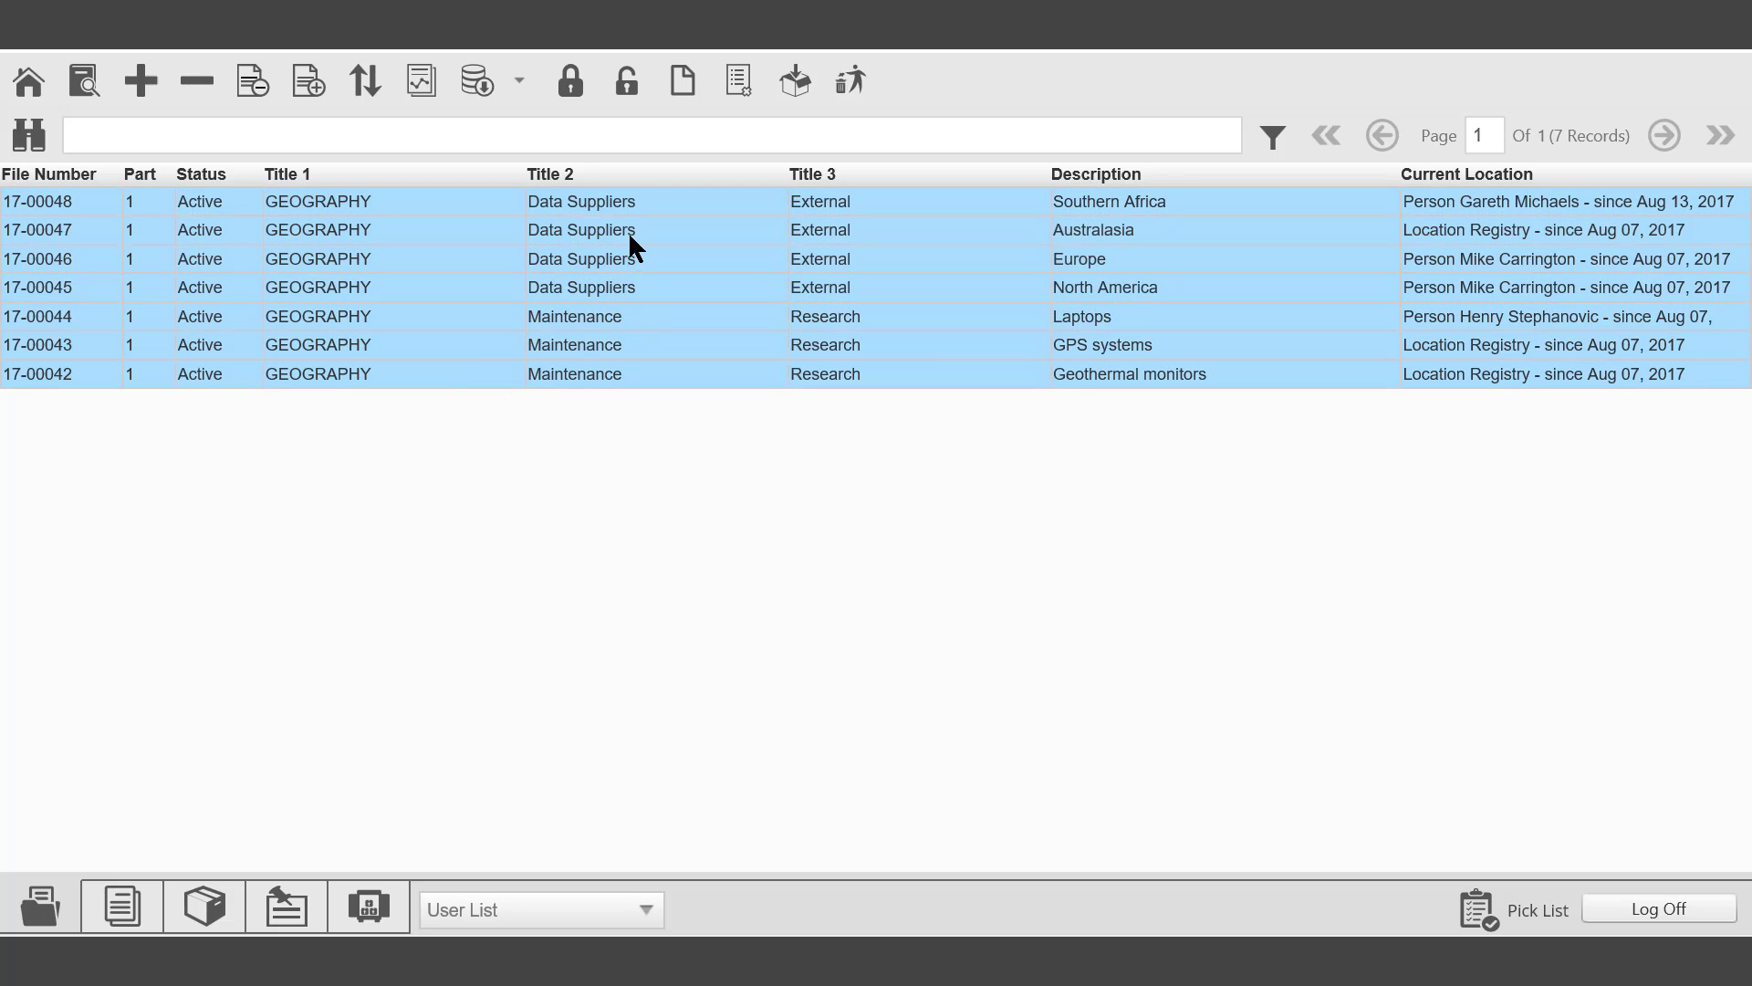
{"action": "left_click", "coordinate": [570, 87]}
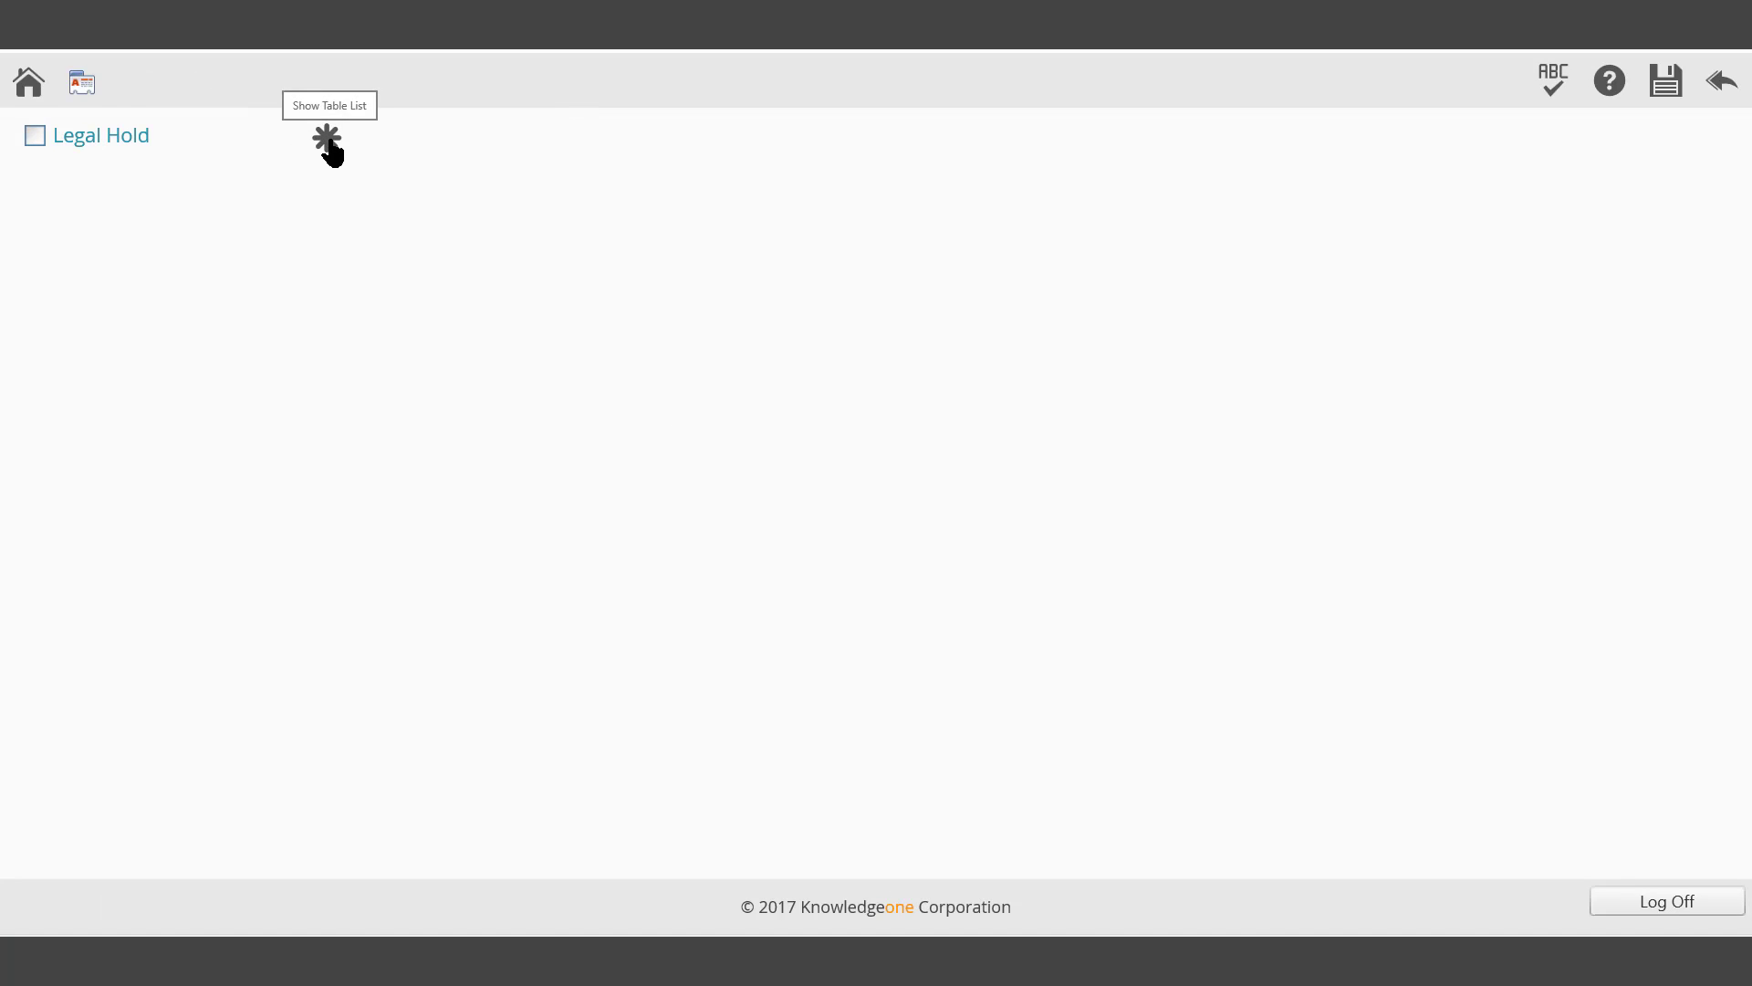
Step: Choose Review of All Geographic Data from the legal hold table list for the selected records
{"action": "left_click", "coordinate": [328, 140]}
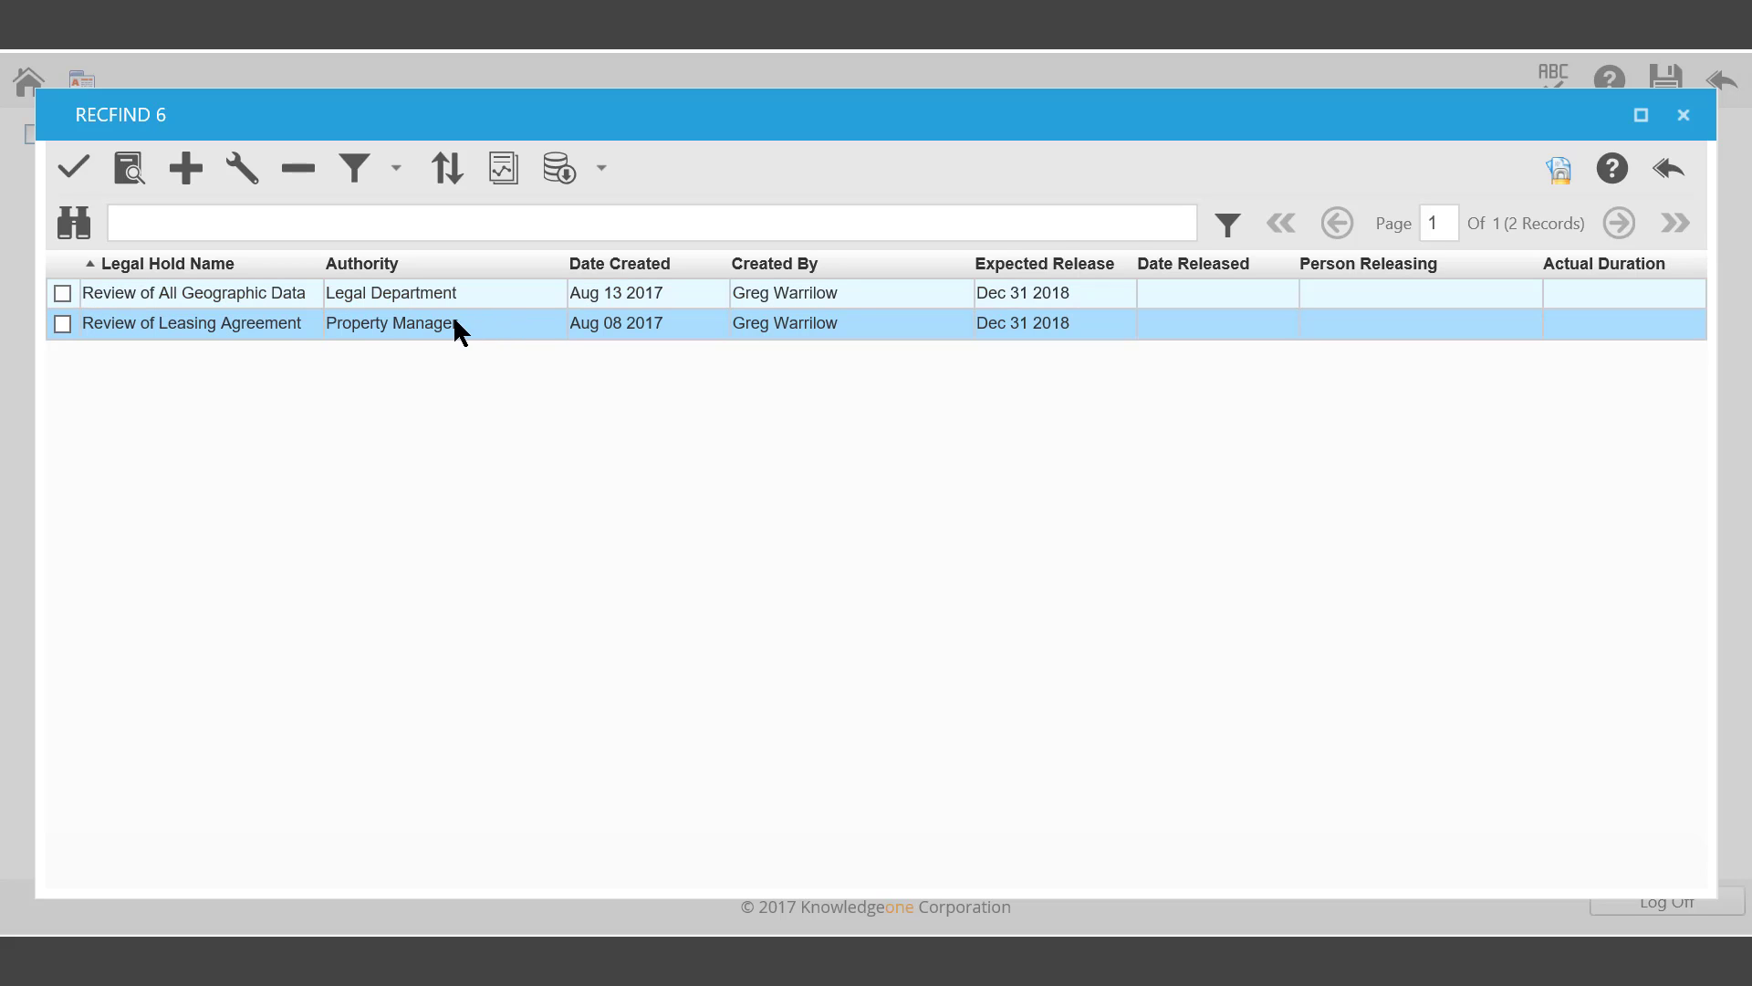
{"action": "left_click", "coordinate": [62, 292]}
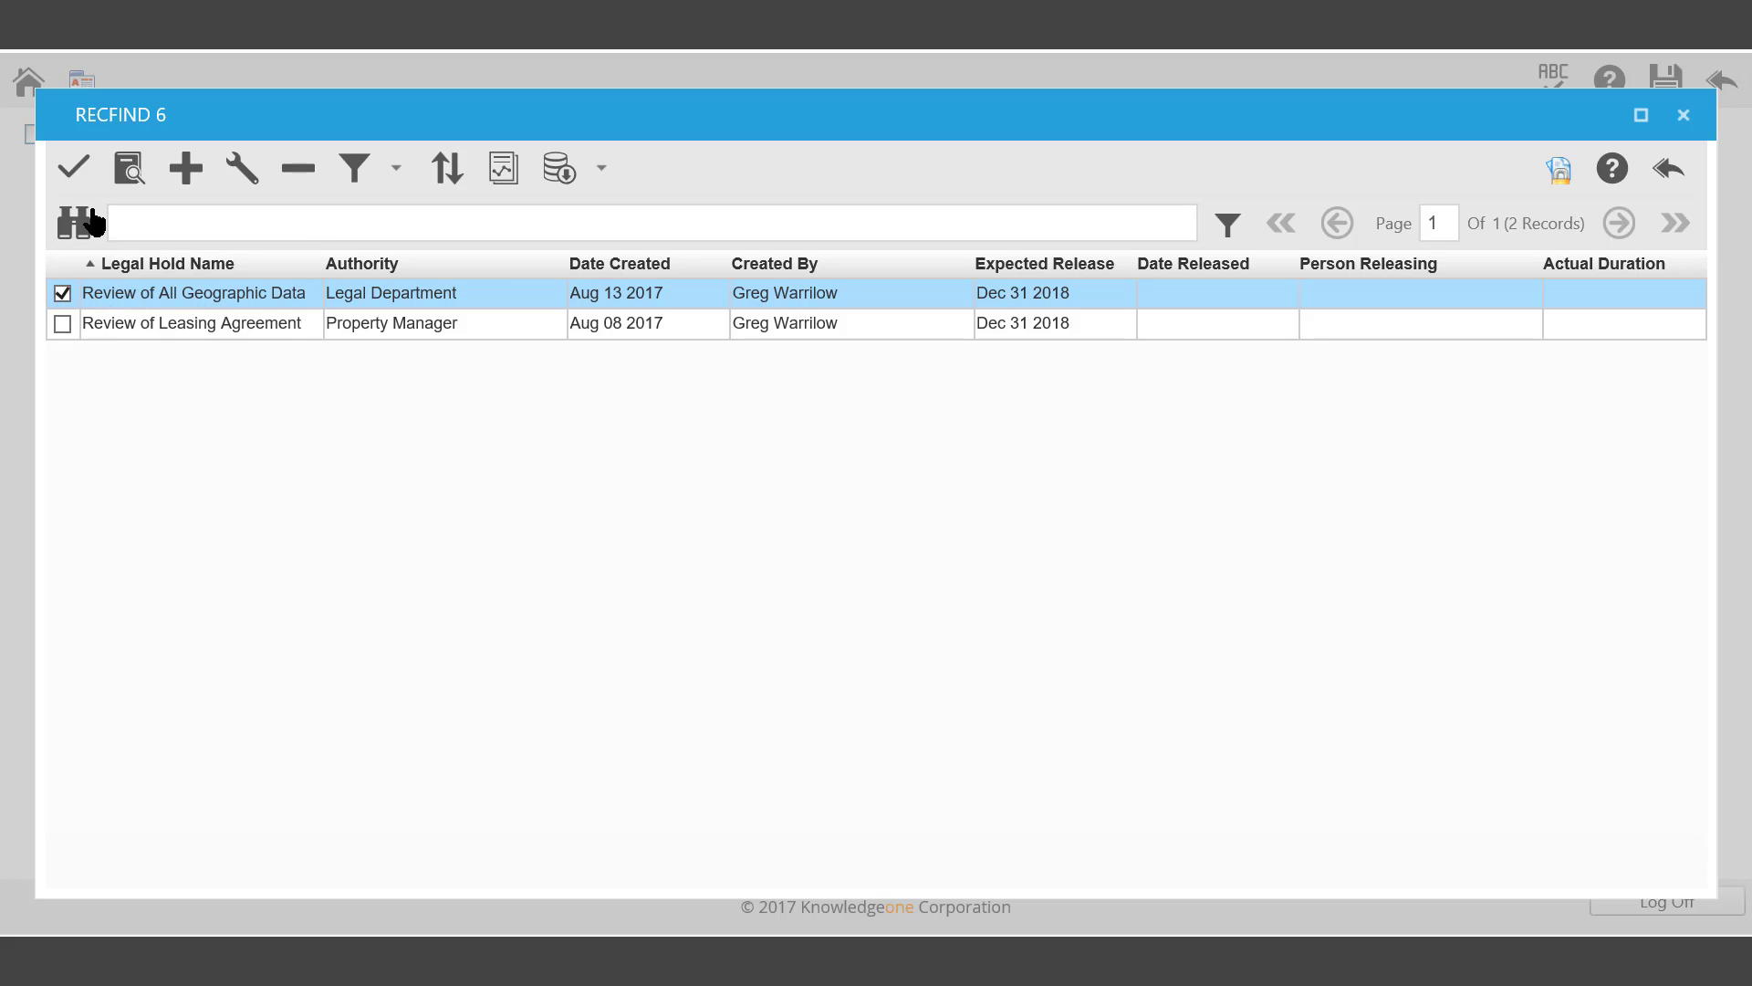
{"action": "left_click", "coordinate": [69, 167]}
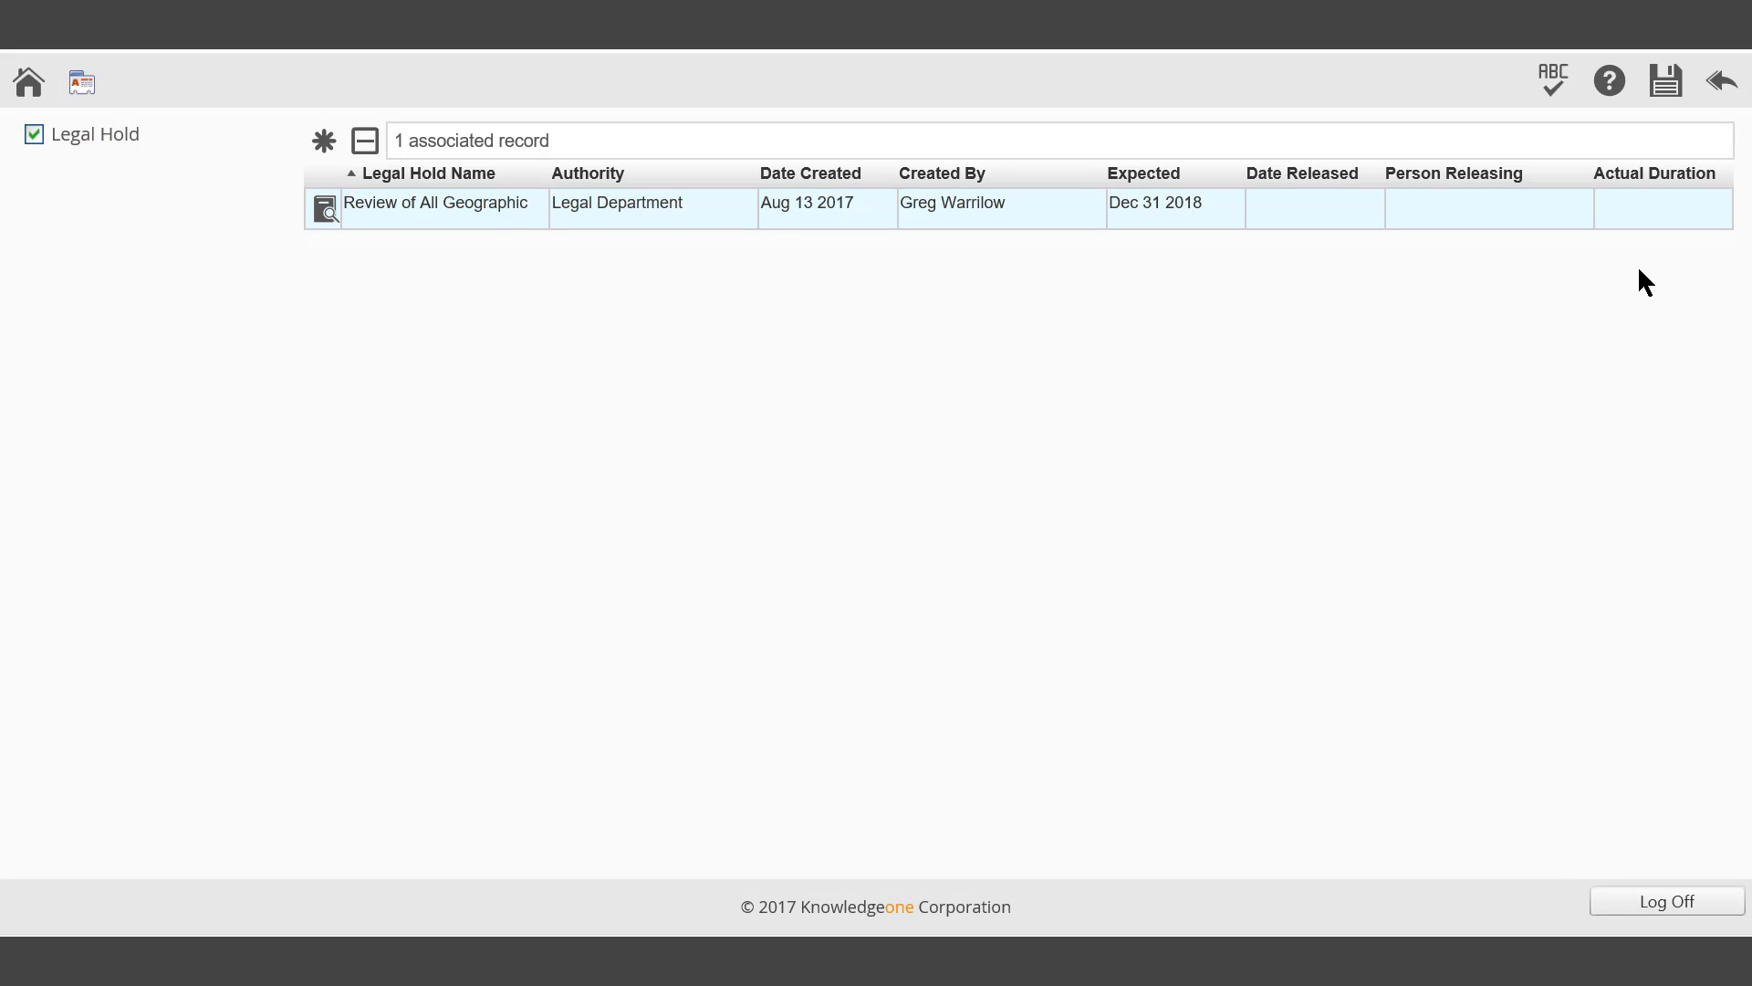
Step: Save the hold to the records and accept the Multi Modify warning about 17-00048
{"action": "left_click", "coordinate": [1666, 82]}
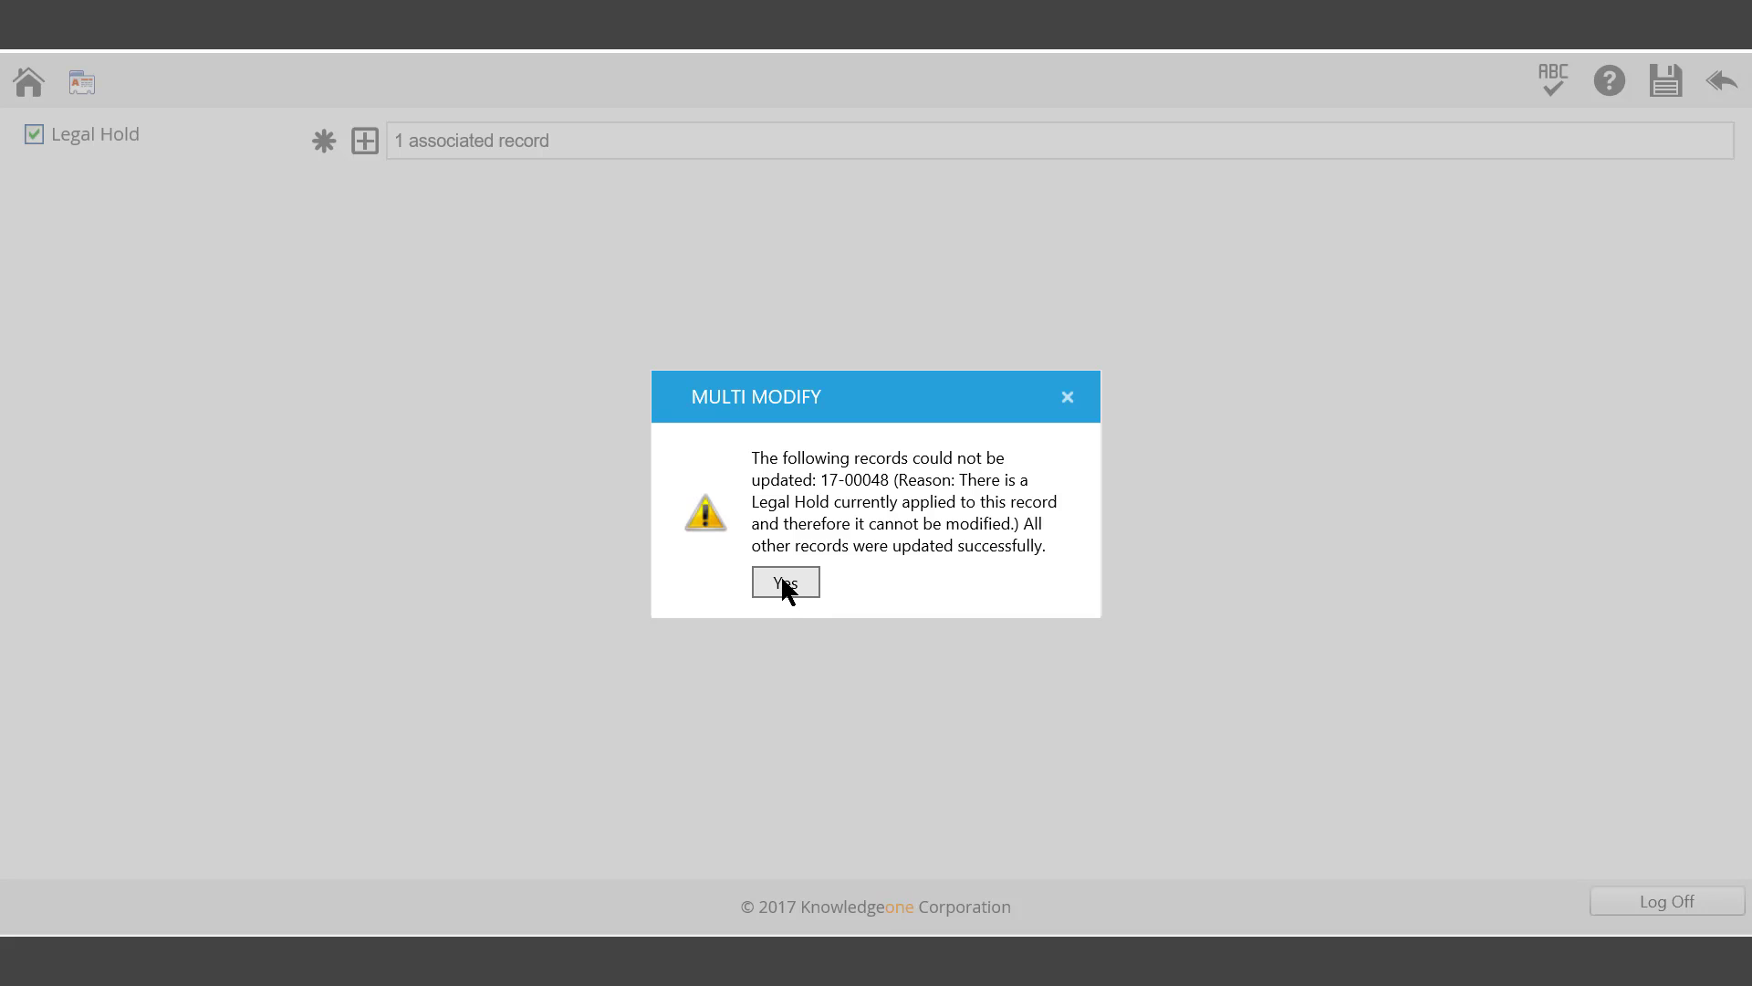
{"action": "left_click", "coordinate": [785, 582]}
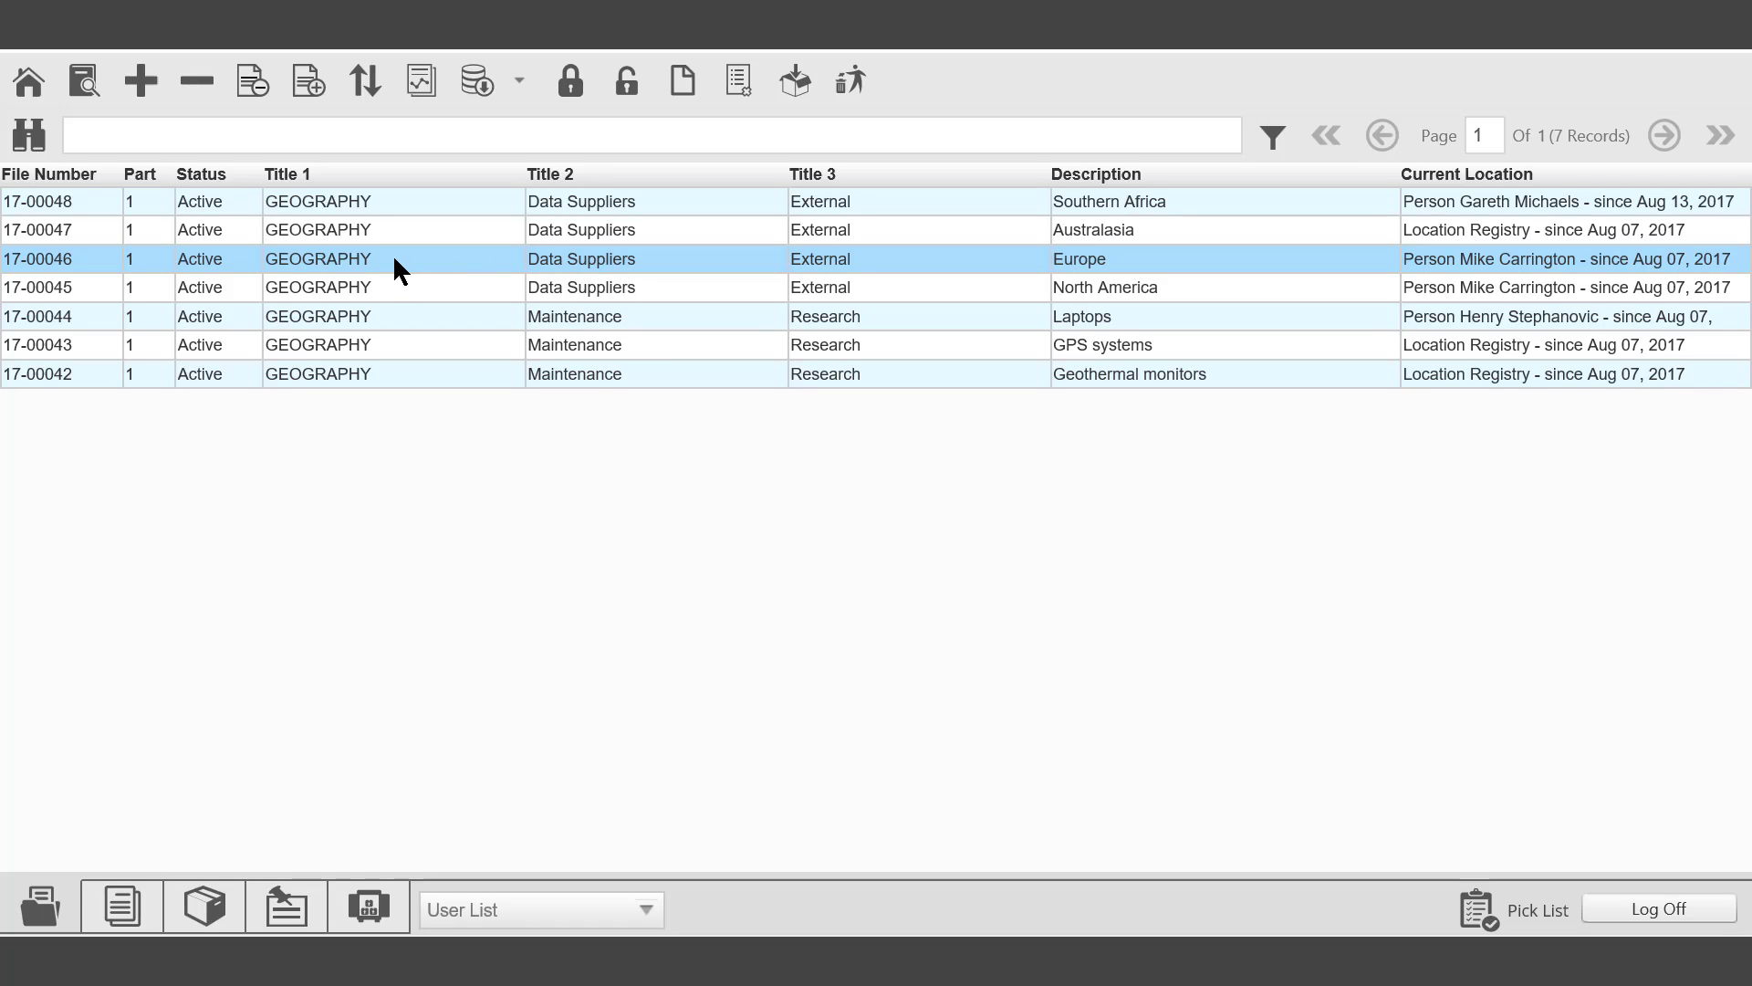
Step: View Europe file 17-00046 and expand its linked Legal Hold
{"action": "left_click", "coordinate": [82, 86]}
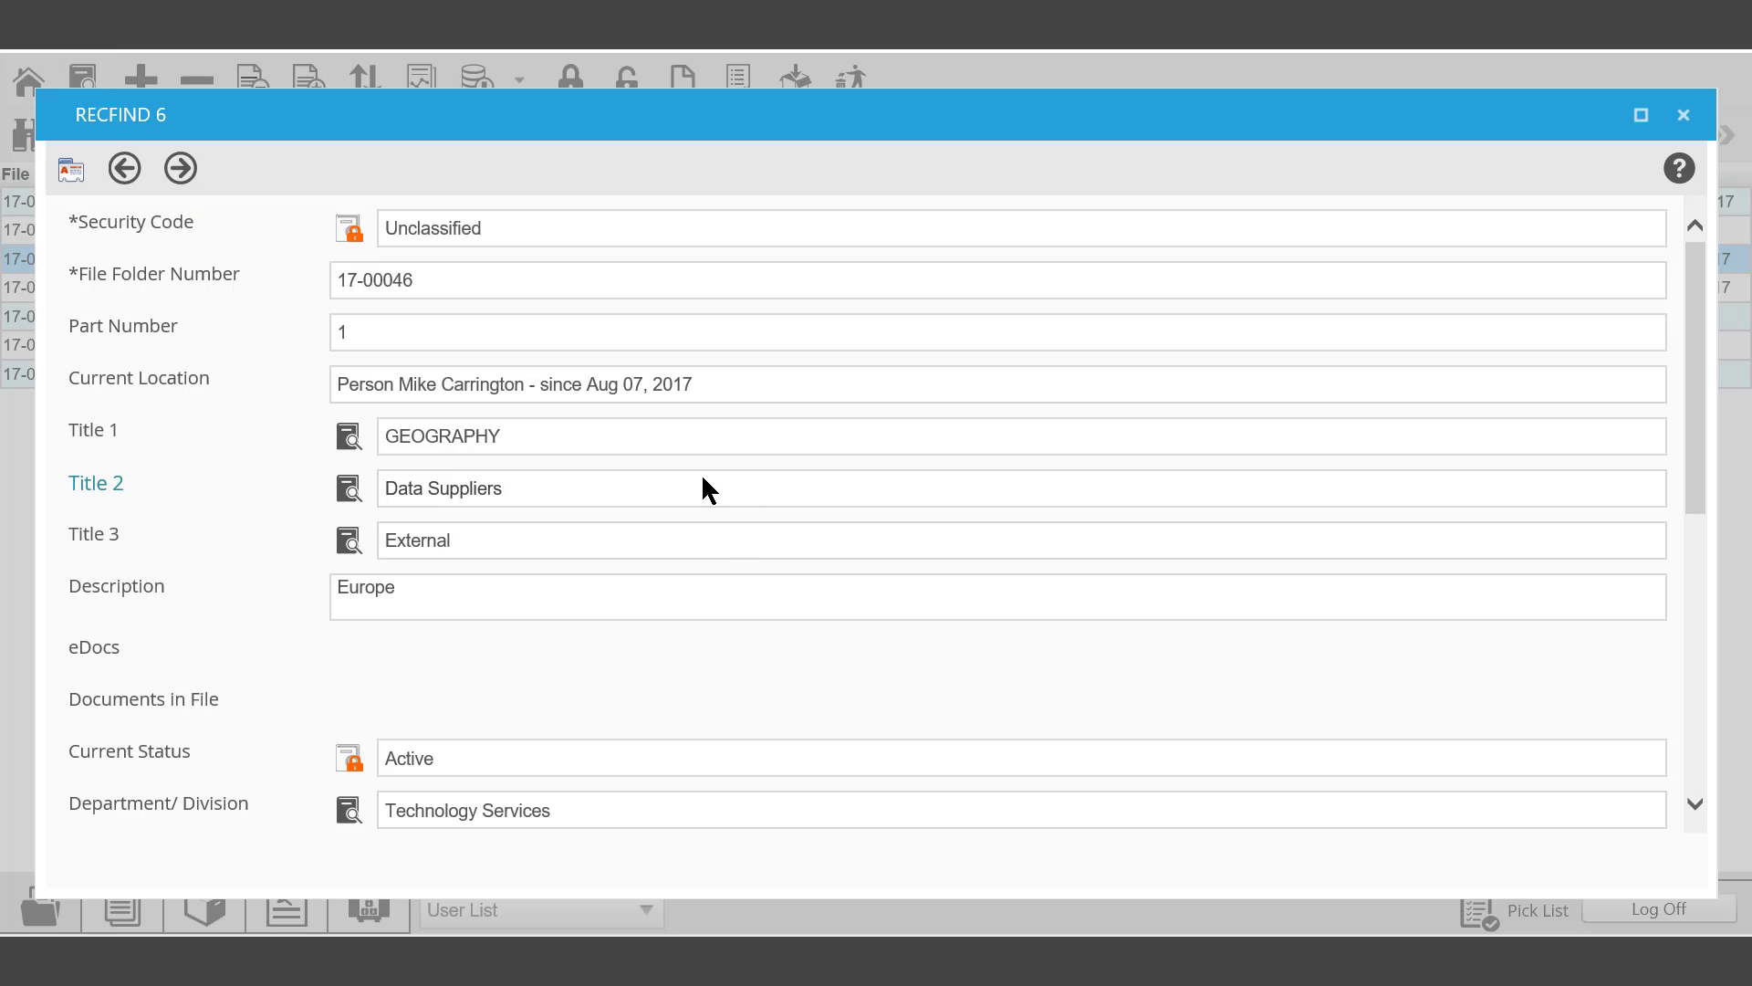
{"action": "scroll", "coordinate": [702, 476], "scroll_direction": "down", "scroll_amount": 1}
{"action": "scroll", "coordinate": [702, 479], "scroll_direction": "down", "scroll_amount": 2}
{"action": "scroll", "coordinate": [694, 496], "scroll_direction": "down", "scroll_amount": 1}
{"action": "scroll", "coordinate": [688, 504], "scroll_direction": "down", "scroll_amount": 1}
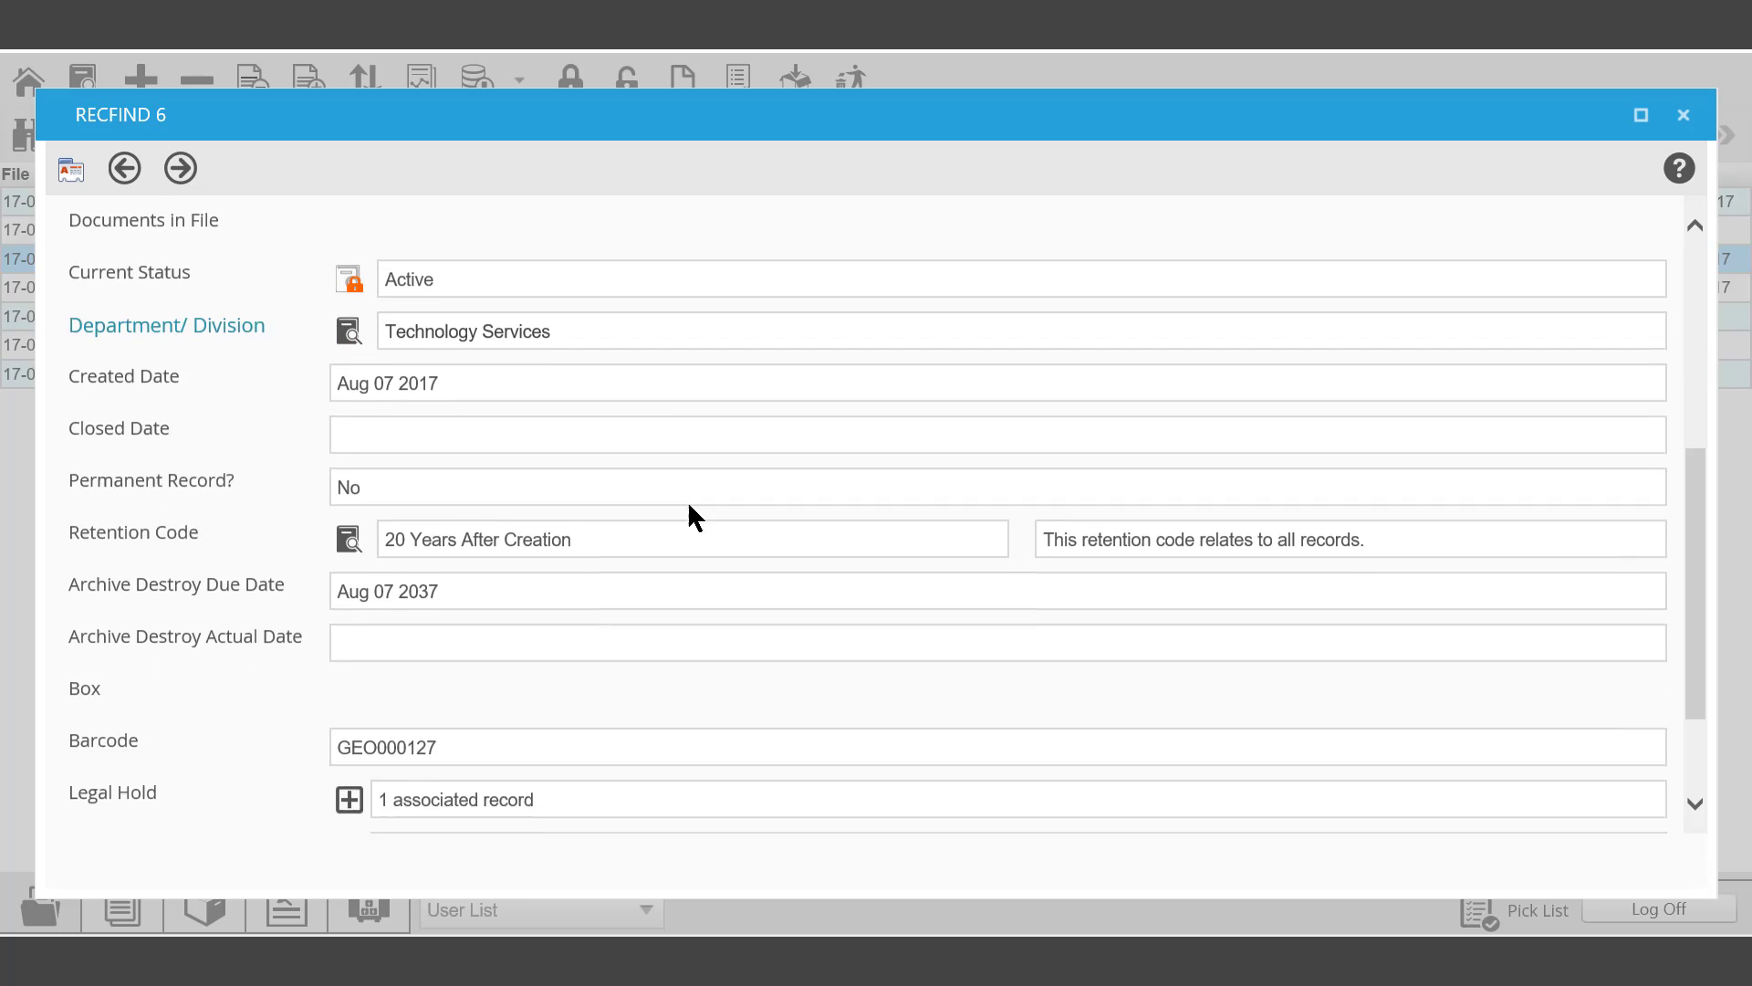
{"action": "scroll", "coordinate": [687, 499], "scroll_direction": "down", "scroll_amount": 1}
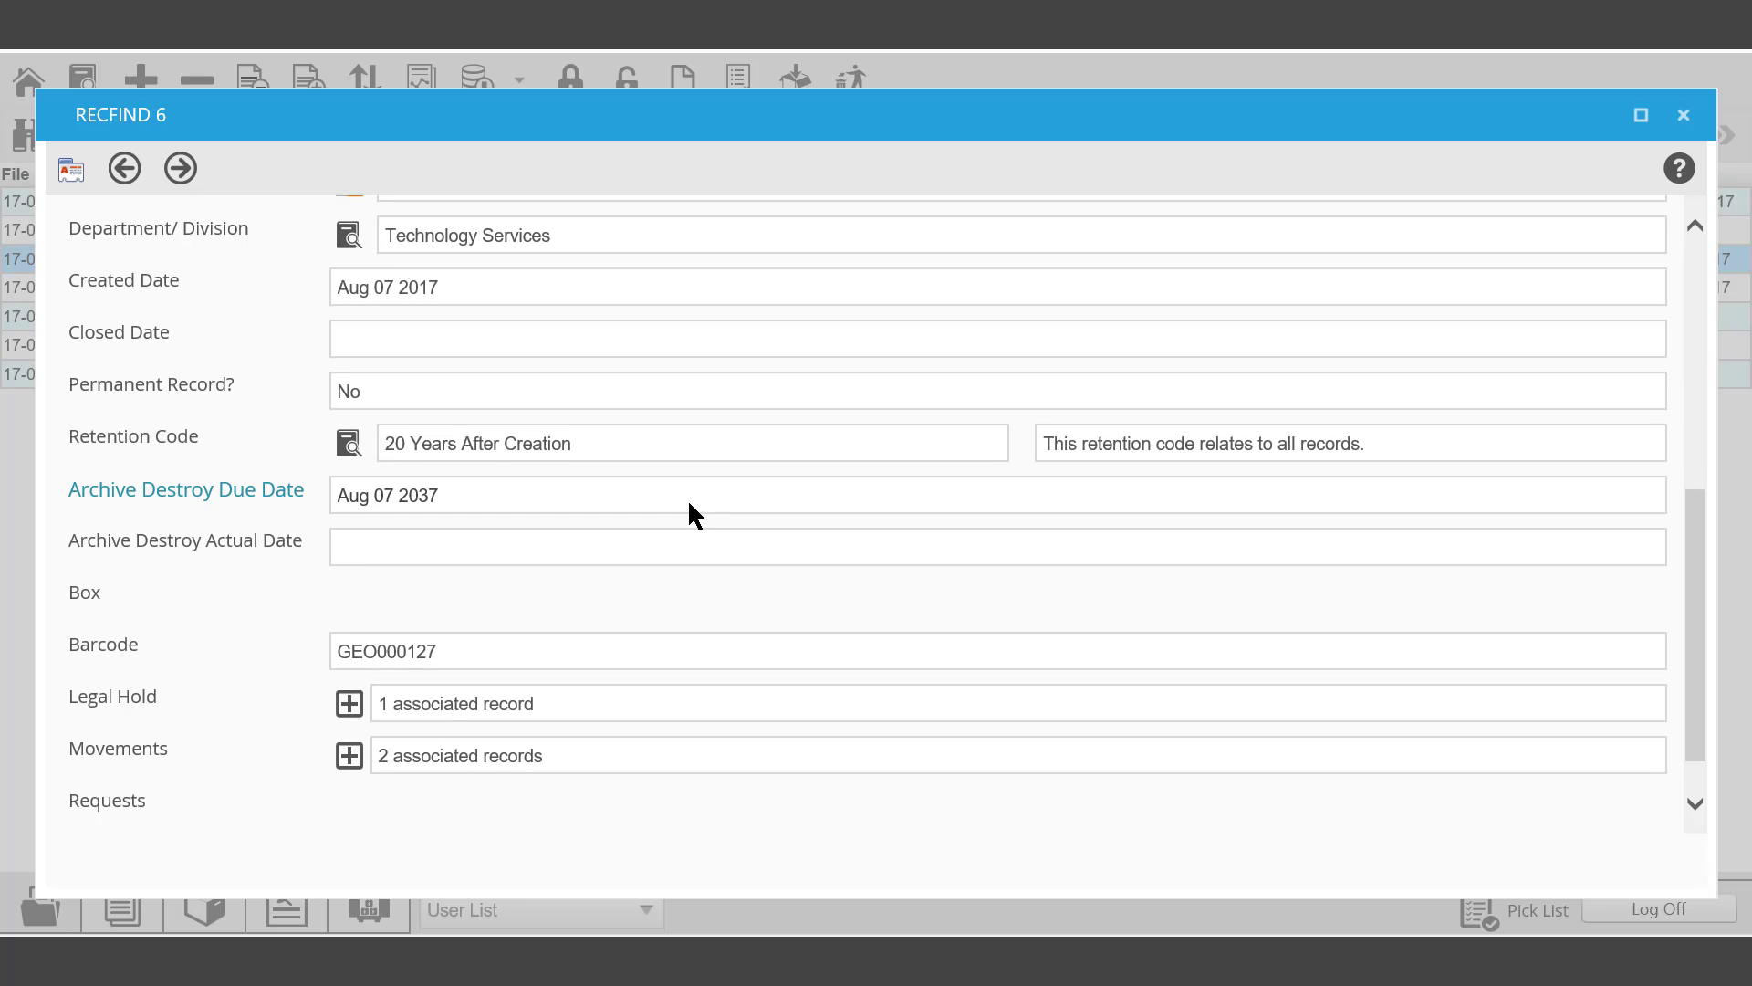
{"action": "left_click", "coordinate": [351, 706]}
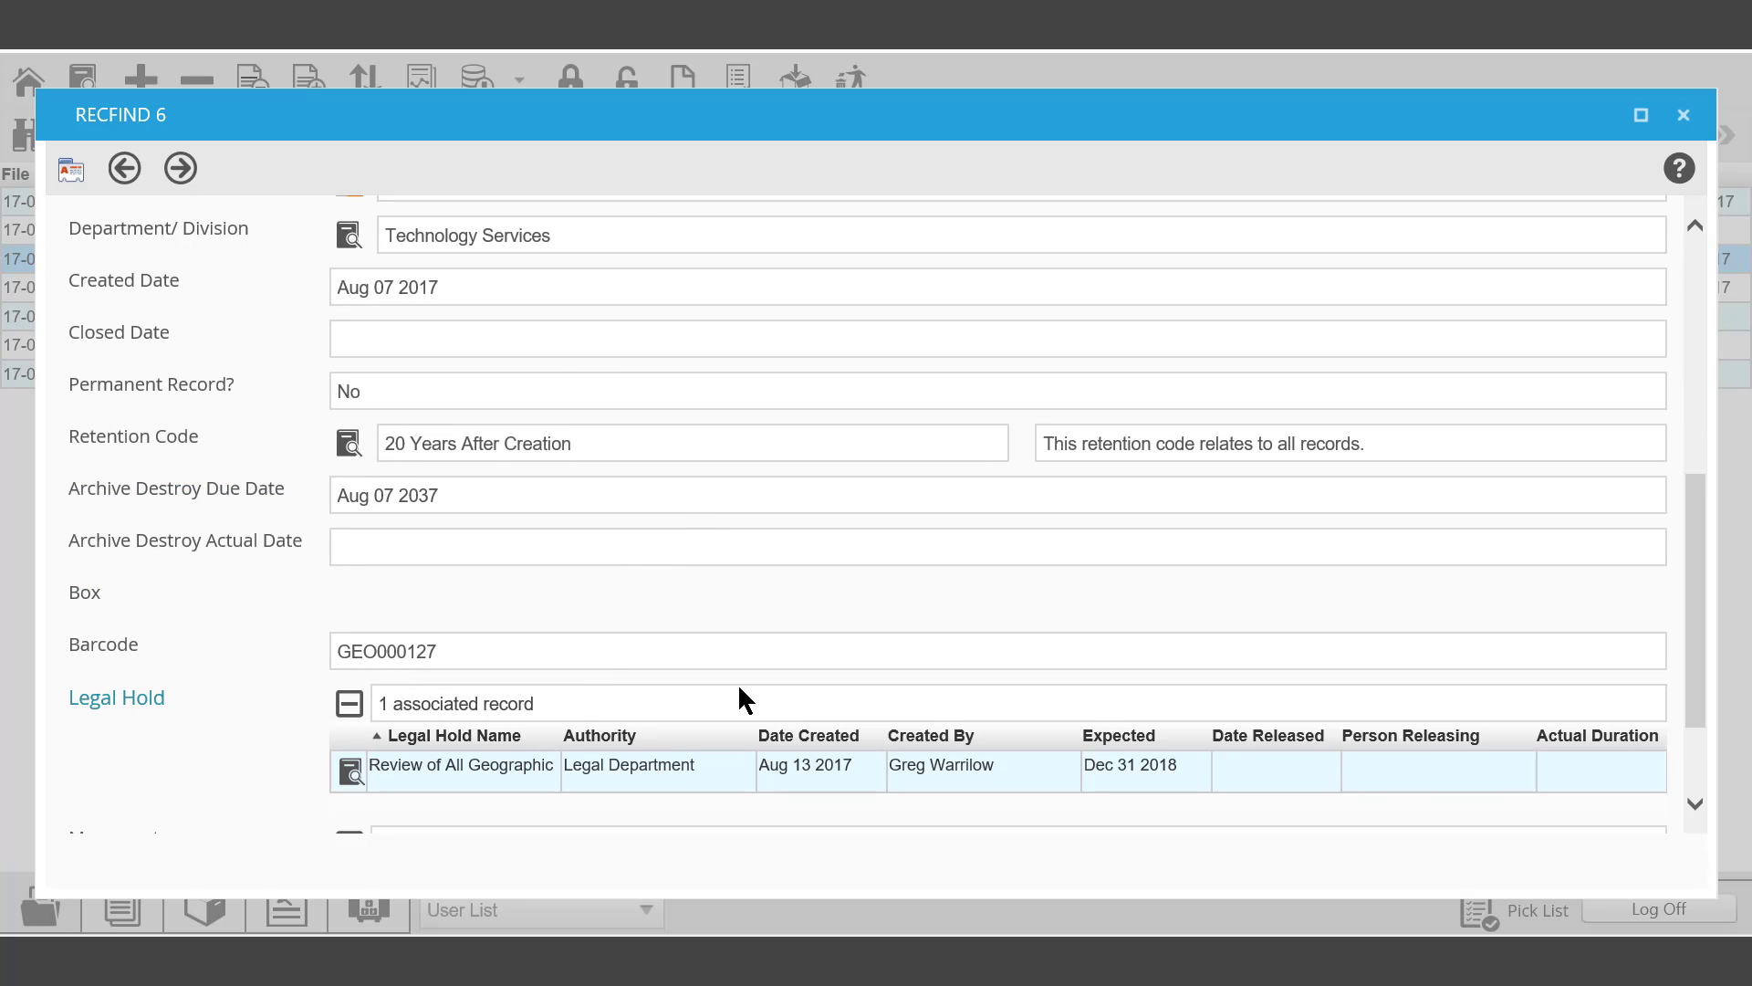
{"action": "scroll", "coordinate": [748, 696], "scroll_direction": "down", "scroll_amount": 1}
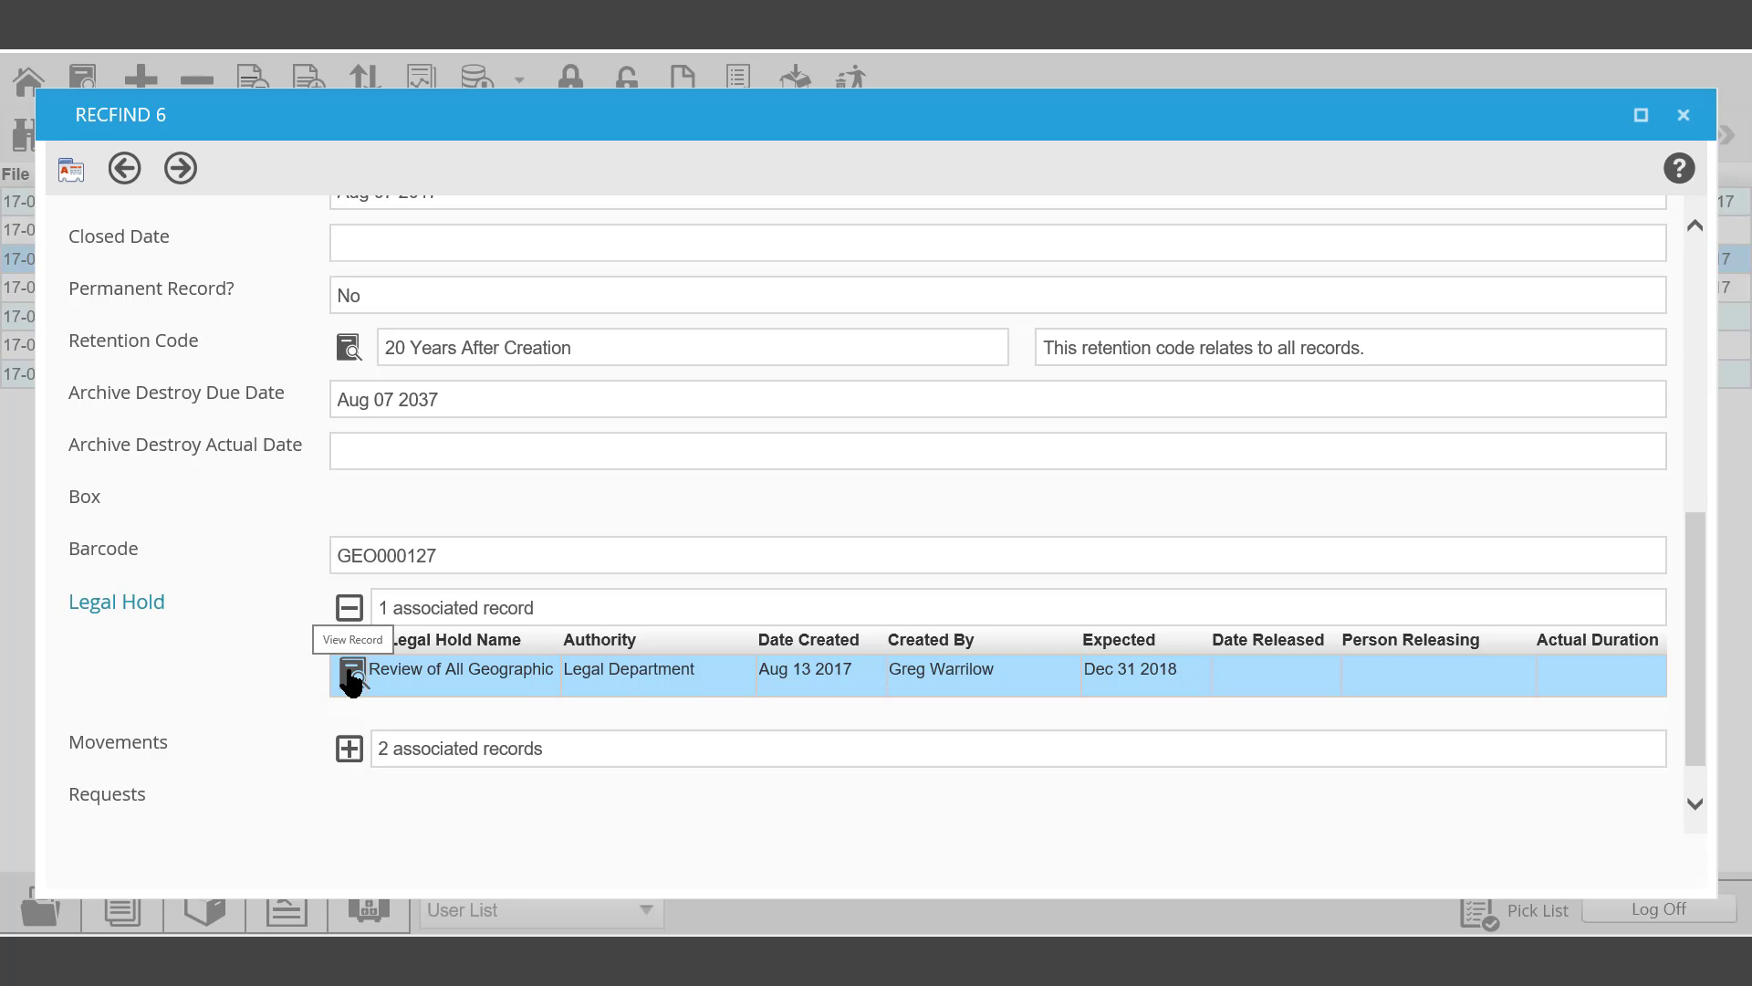
Step: Open the hold's details listing seven files, then close it and file 17-00046
{"action": "left_click", "coordinate": [350, 674]}
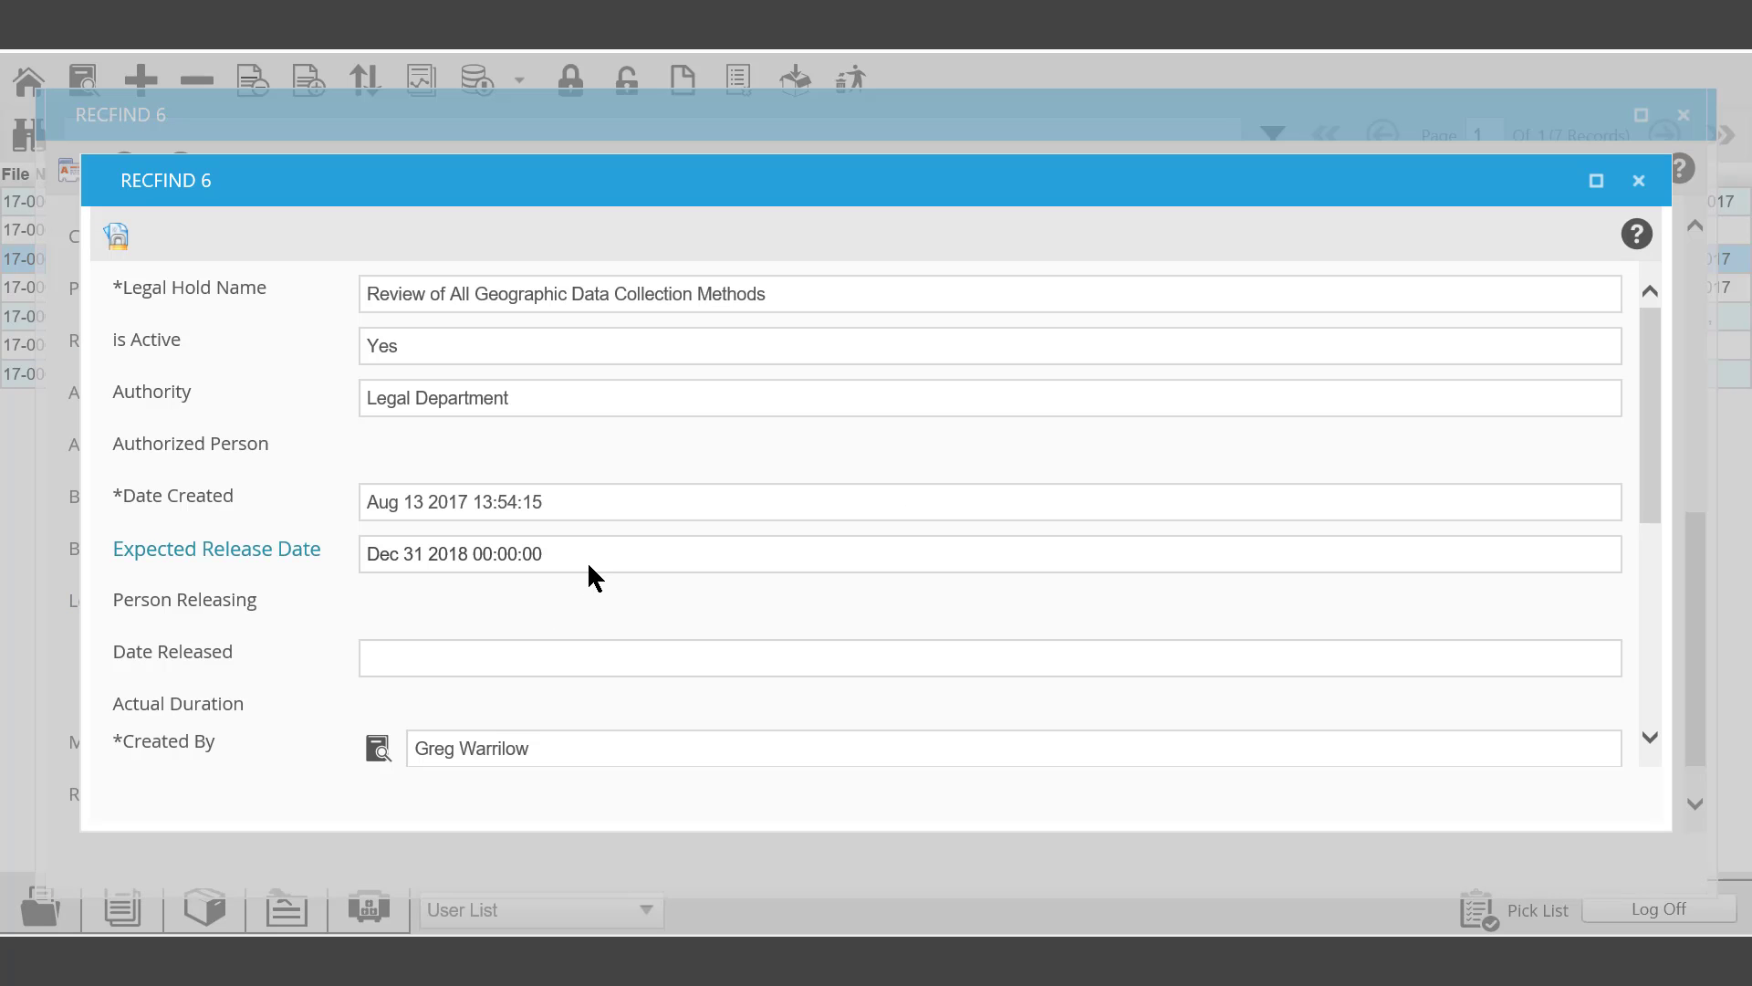
{"action": "scroll", "coordinate": [794, 436], "scroll_direction": "down", "scroll_amount": 1}
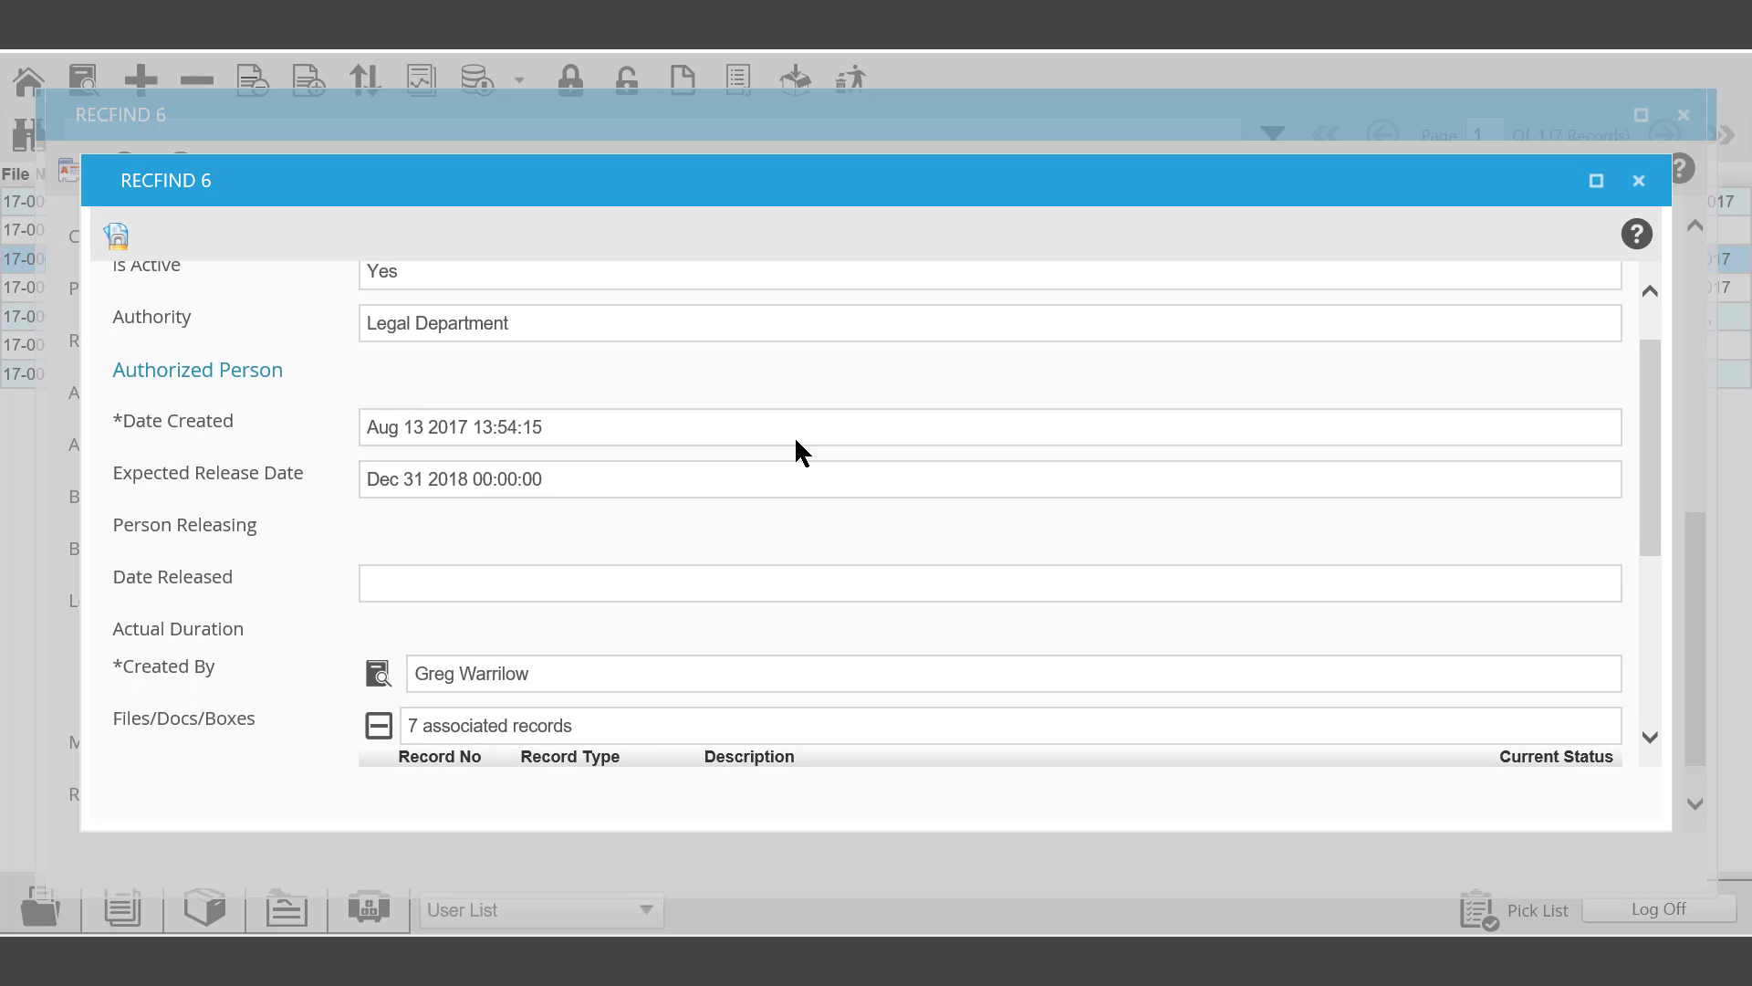
{"action": "scroll", "coordinate": [794, 442], "scroll_direction": "down", "scroll_amount": 1}
{"action": "scroll", "coordinate": [804, 420], "scroll_direction": "down", "scroll_amount": 1}
{"action": "scroll", "coordinate": [804, 421], "scroll_direction": "down", "scroll_amount": 1}
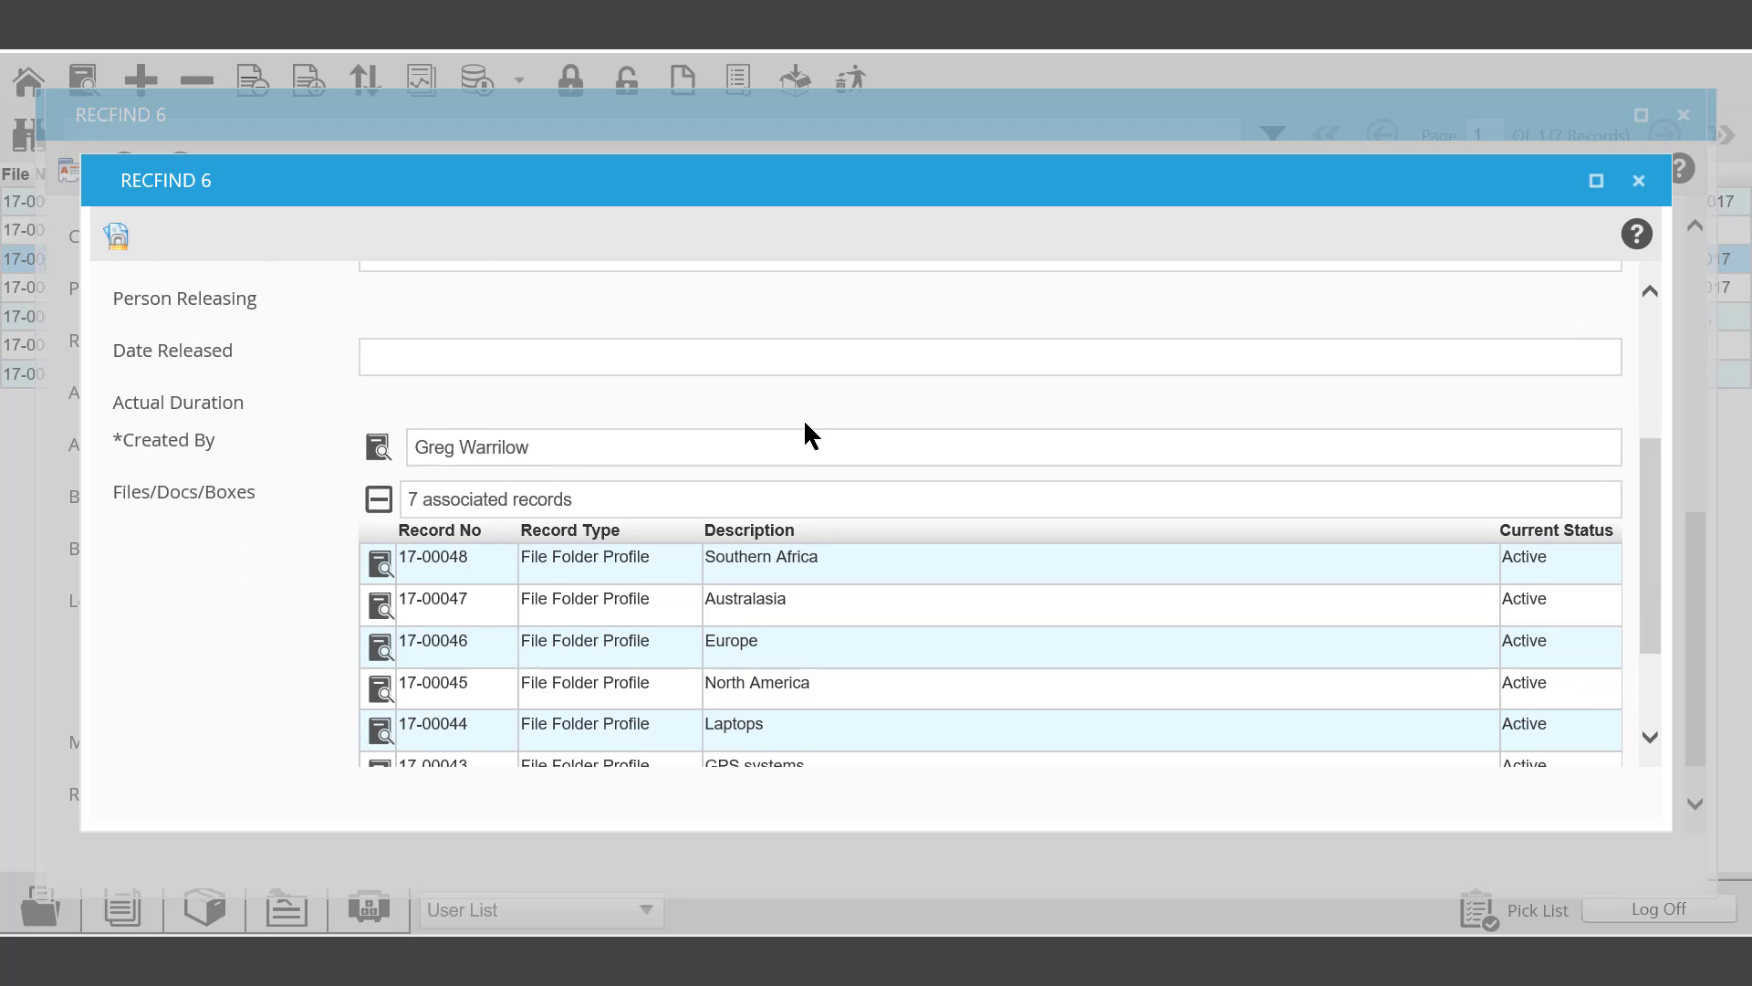
{"action": "scroll", "coordinate": [803, 418], "scroll_direction": "down", "scroll_amount": 1}
{"action": "scroll", "coordinate": [803, 430], "scroll_direction": "down", "scroll_amount": 1}
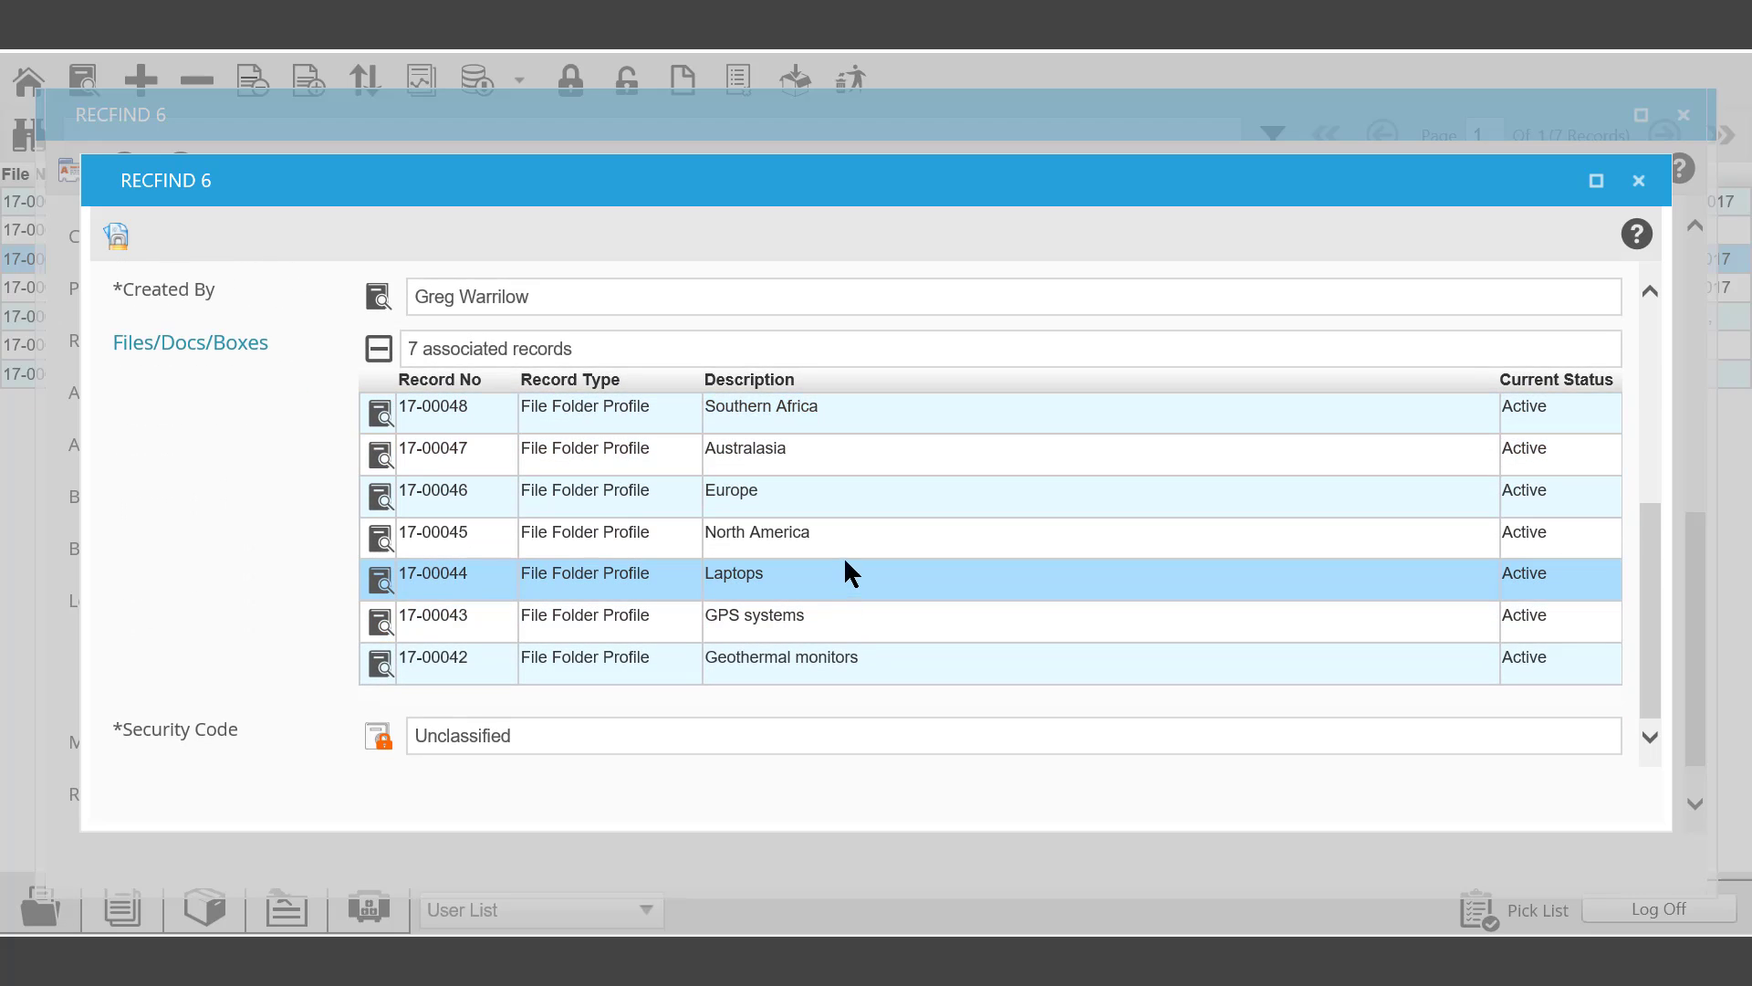
{"action": "scroll", "coordinate": [843, 555], "scroll_direction": "up", "scroll_amount": 1}
{"action": "scroll", "coordinate": [842, 546], "scroll_direction": "up", "scroll_amount": 3}
{"action": "scroll", "coordinate": [842, 547], "scroll_direction": "up", "scroll_amount": 1}
{"action": "scroll", "coordinate": [843, 546], "scroll_direction": "up", "scroll_amount": 1}
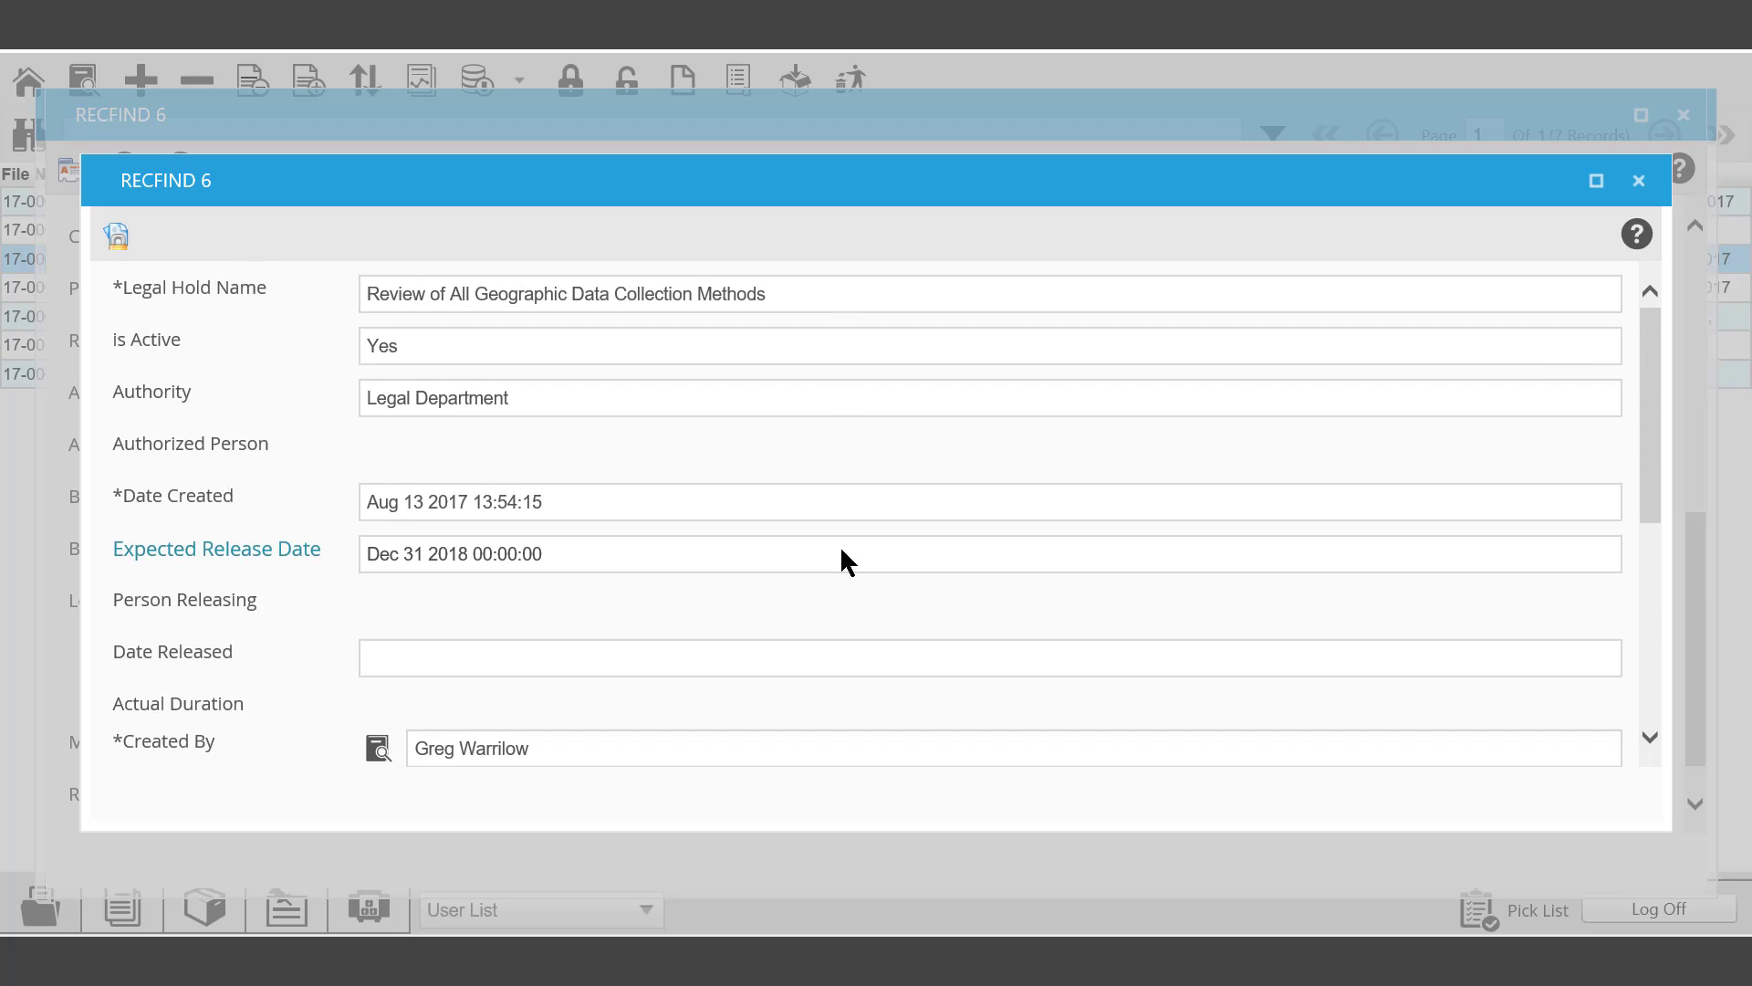
{"action": "left_click", "coordinate": [1638, 179]}
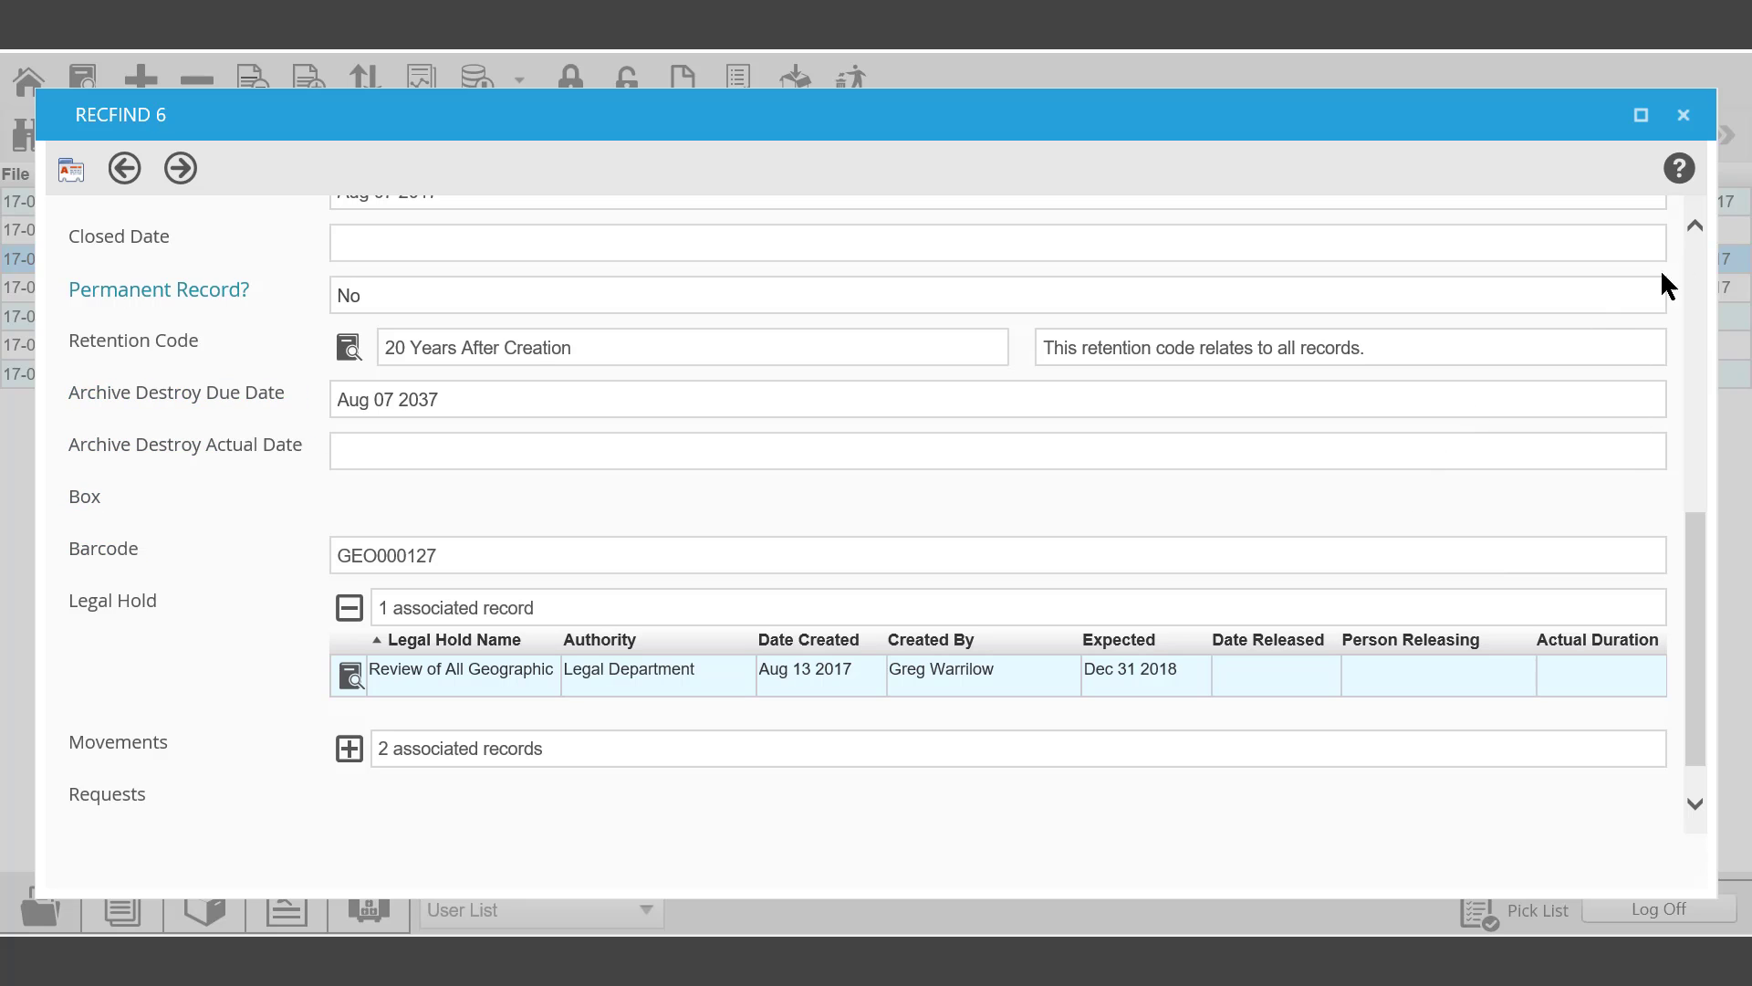
{"action": "left_click", "coordinate": [1683, 114]}
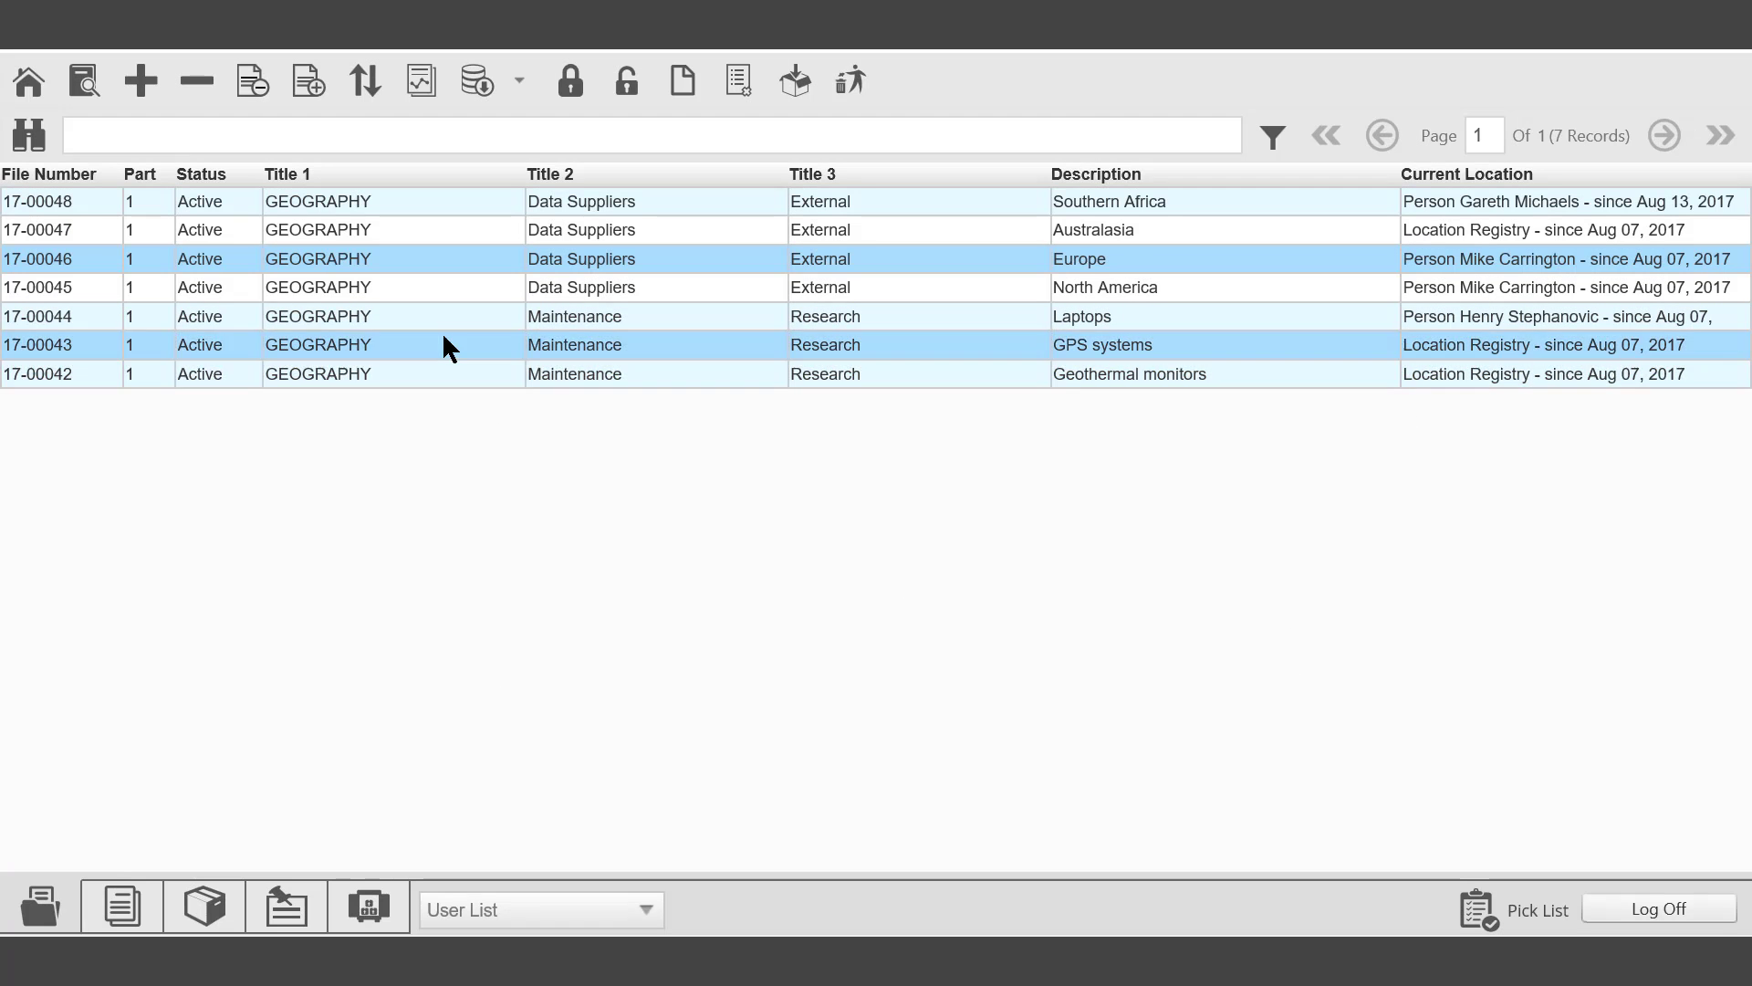
Step: Select all seven files and remove them from the Review of All Geographic Data hold
{"action": "left_click", "coordinate": [389, 291]}
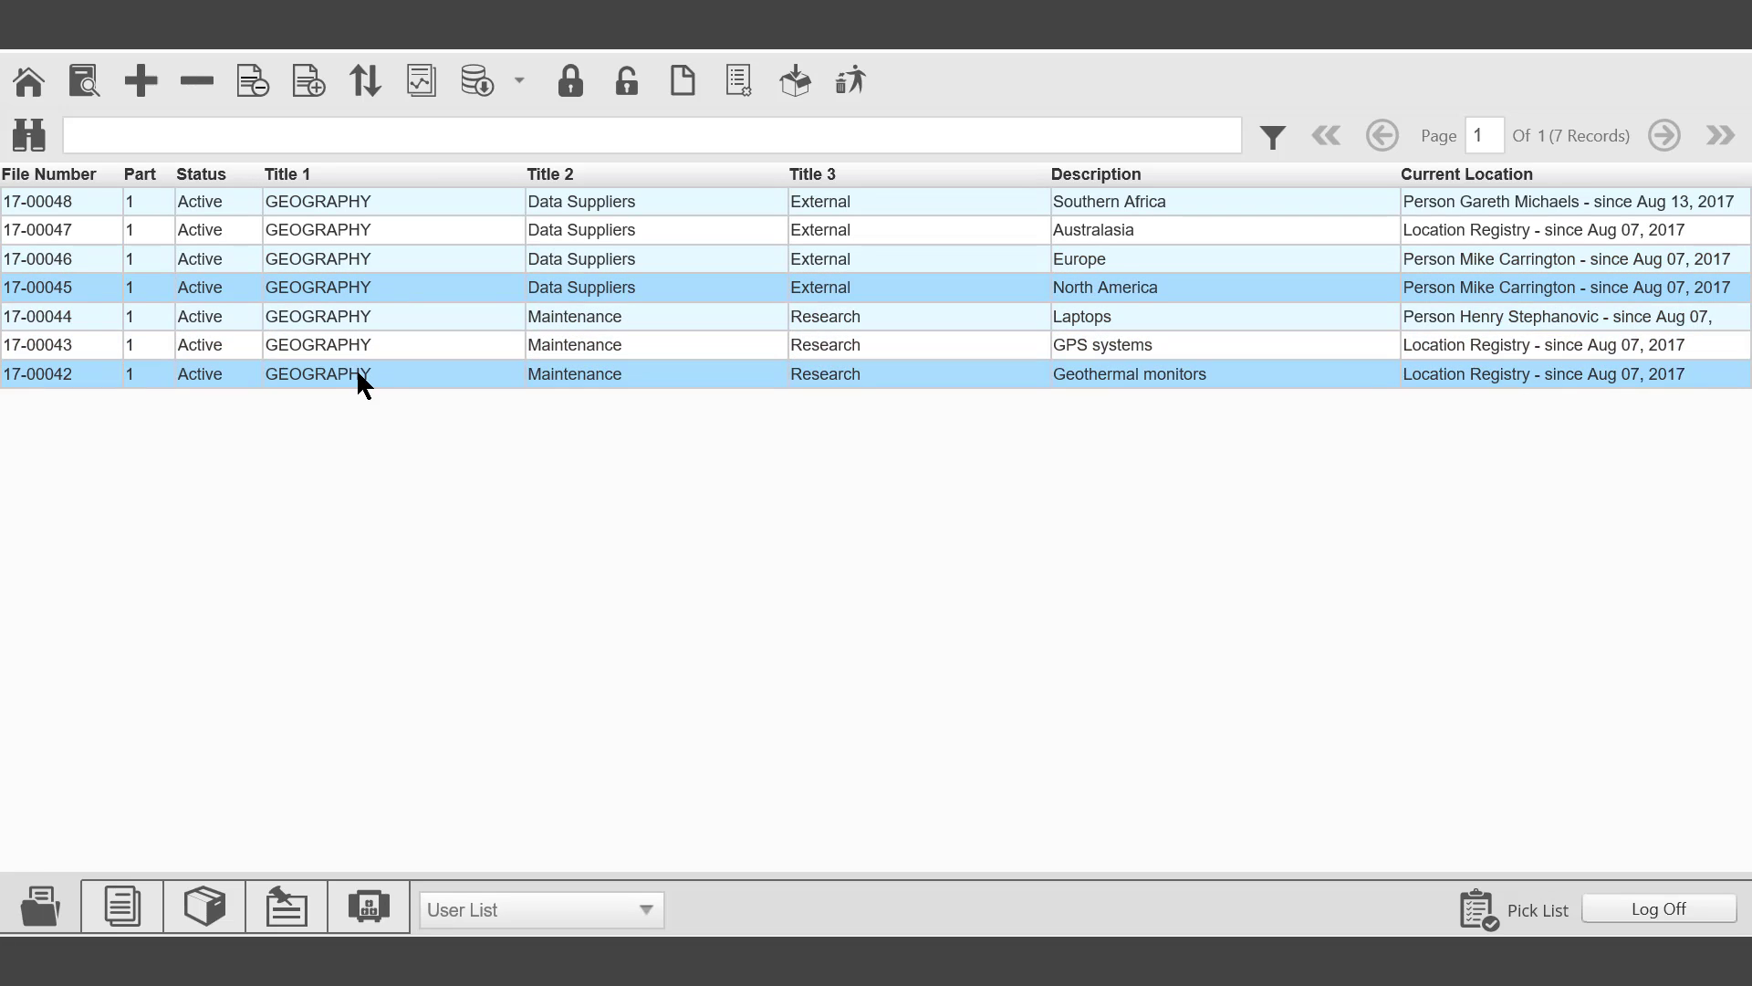
{"action": "left_click", "coordinate": [342, 201]}
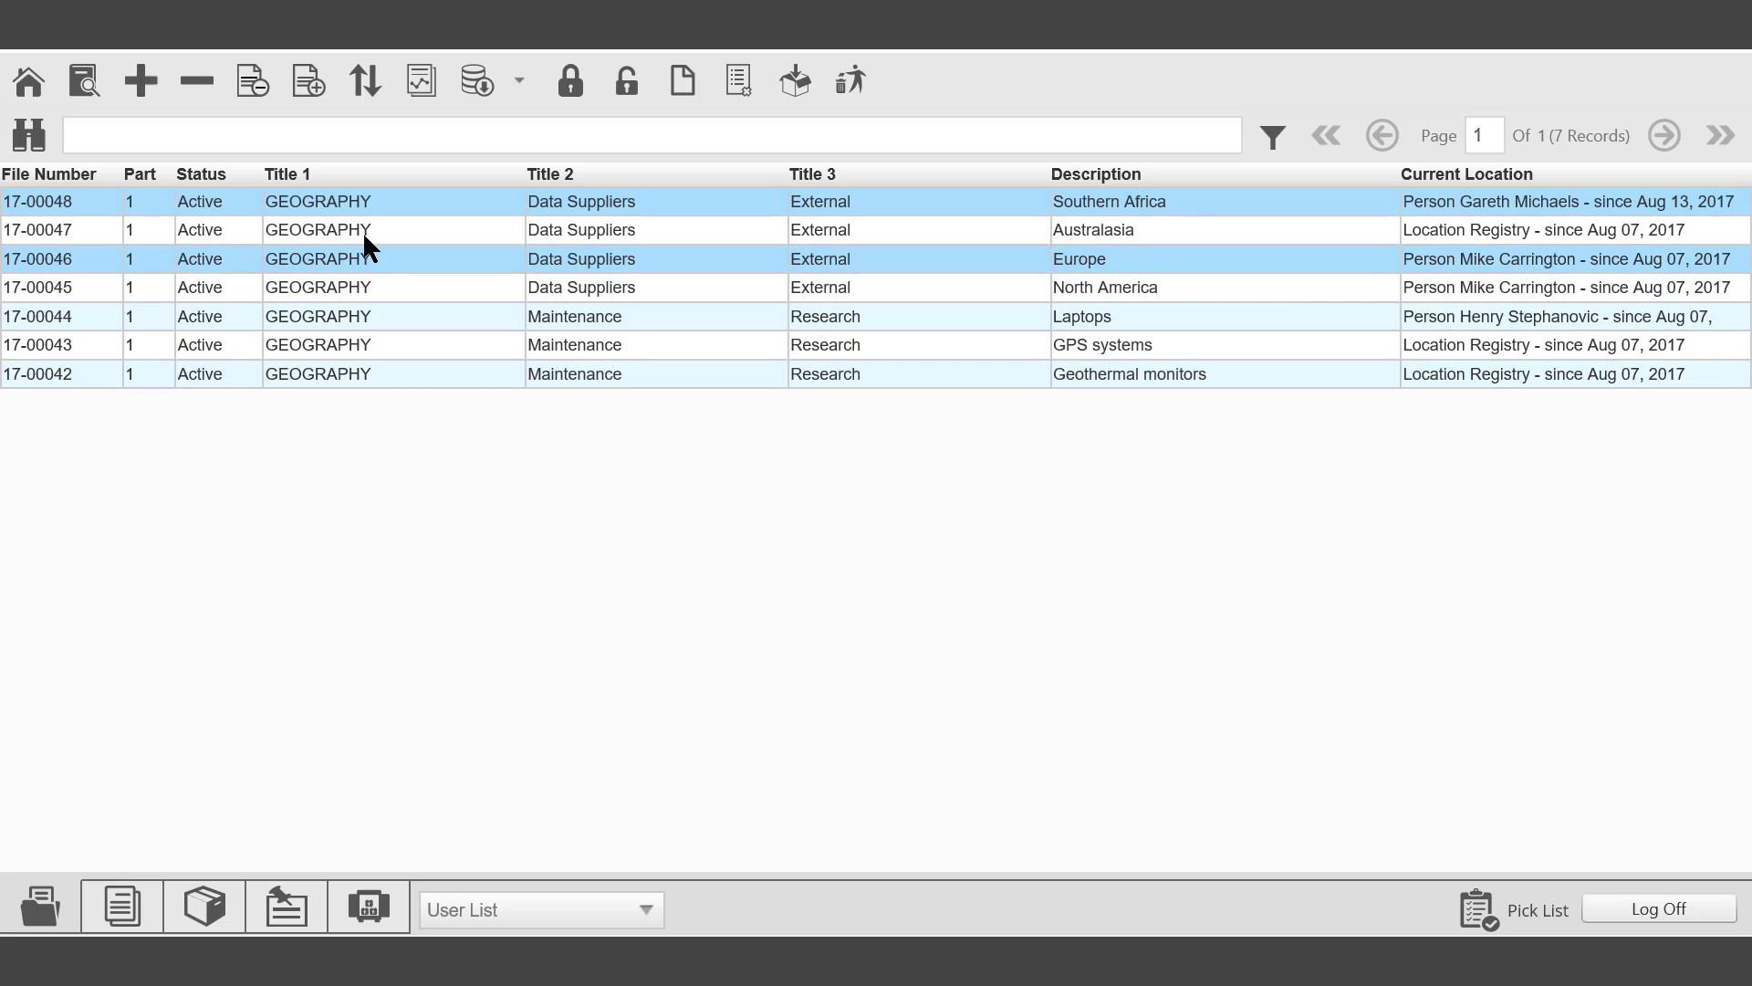
{"action": "left_click", "coordinate": [351, 374], "text": "shift"}
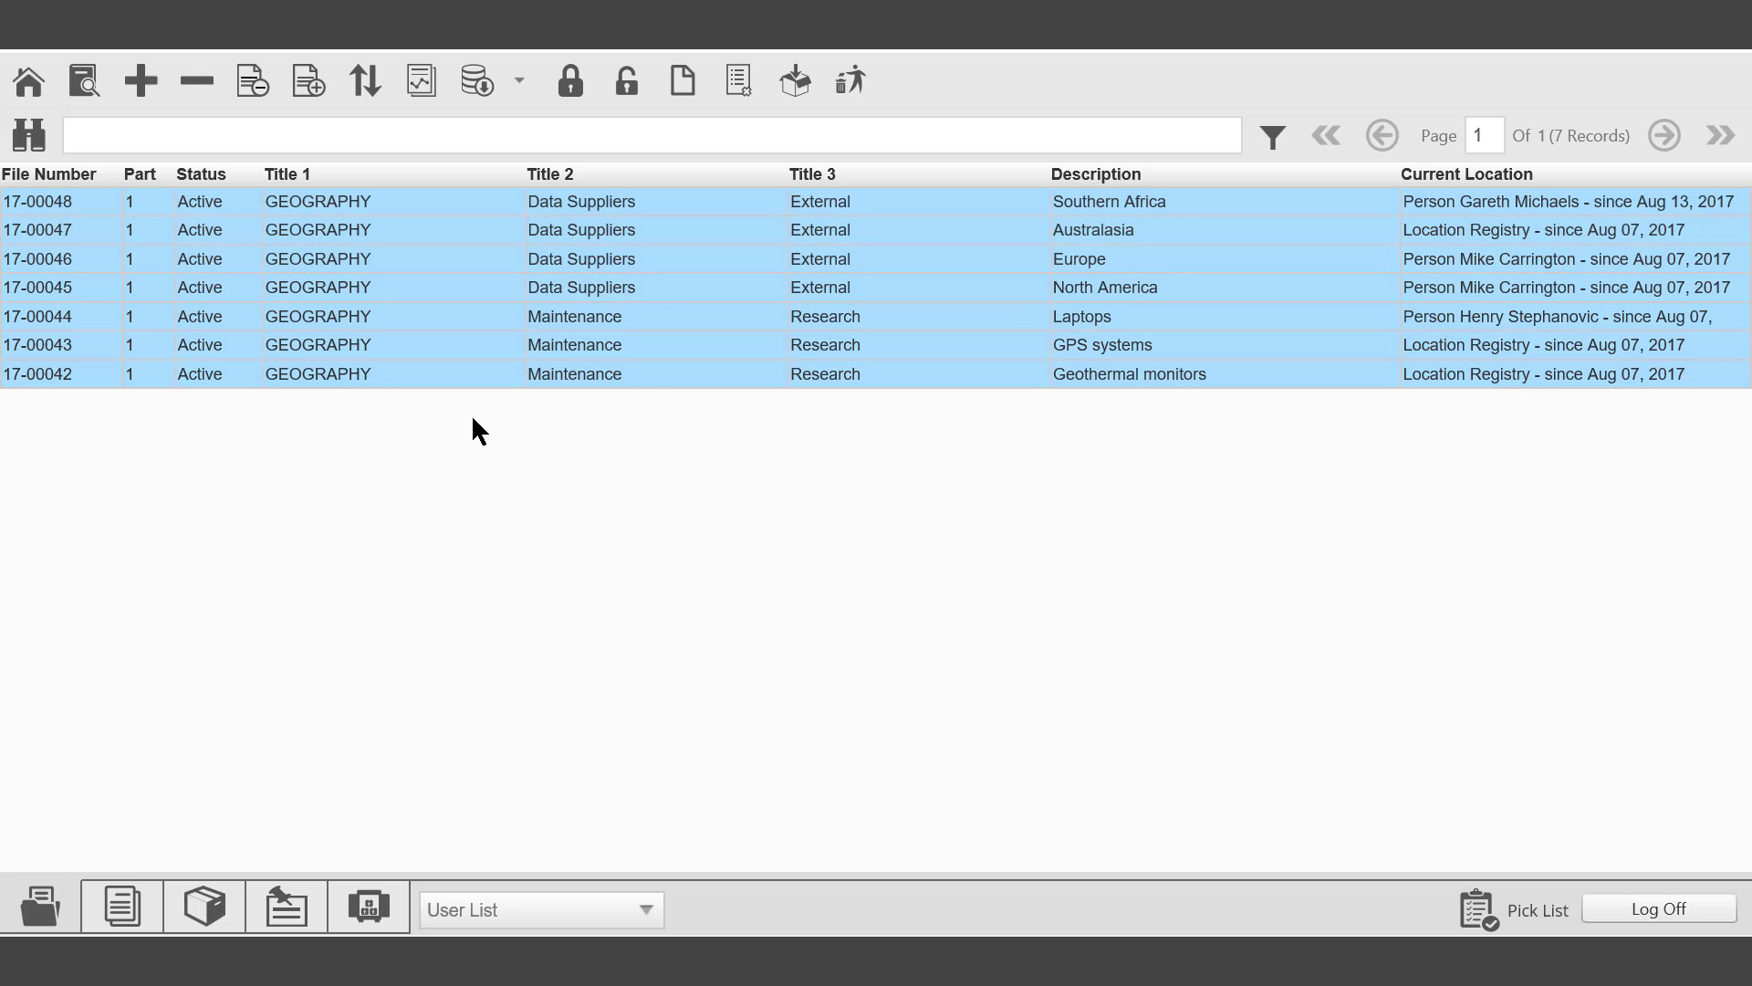
{"action": "left_click", "coordinate": [628, 87]}
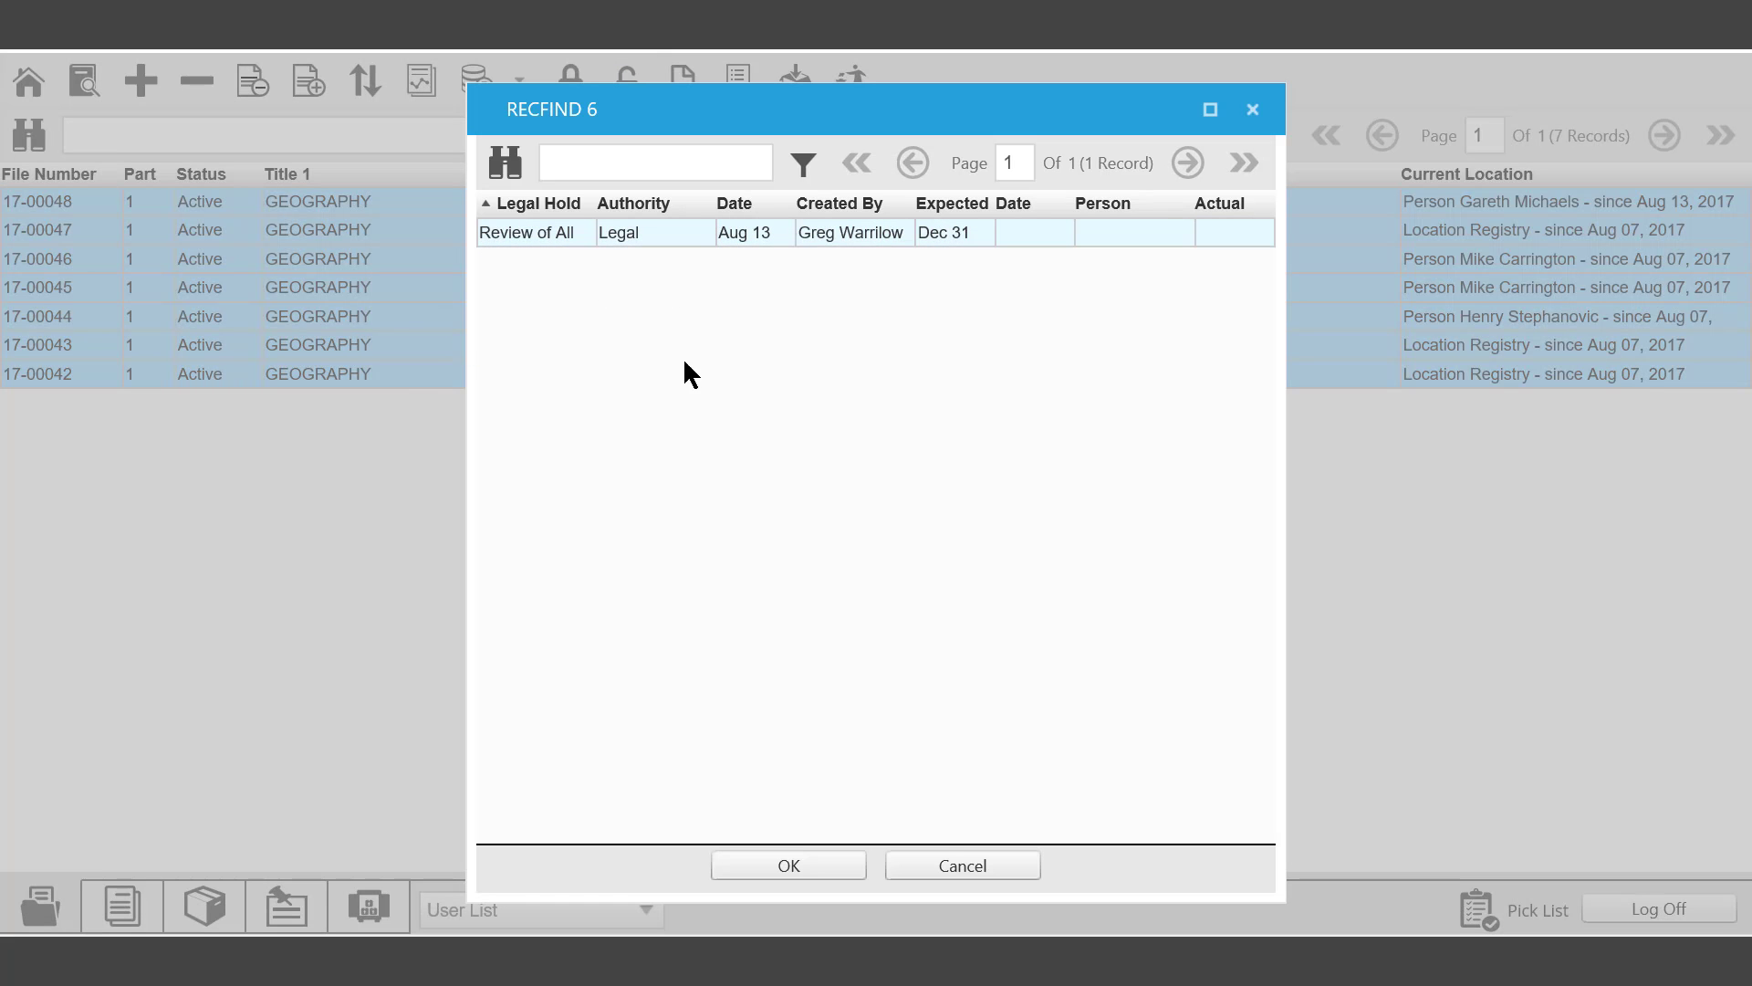
{"action": "left_click", "coordinate": [625, 236]}
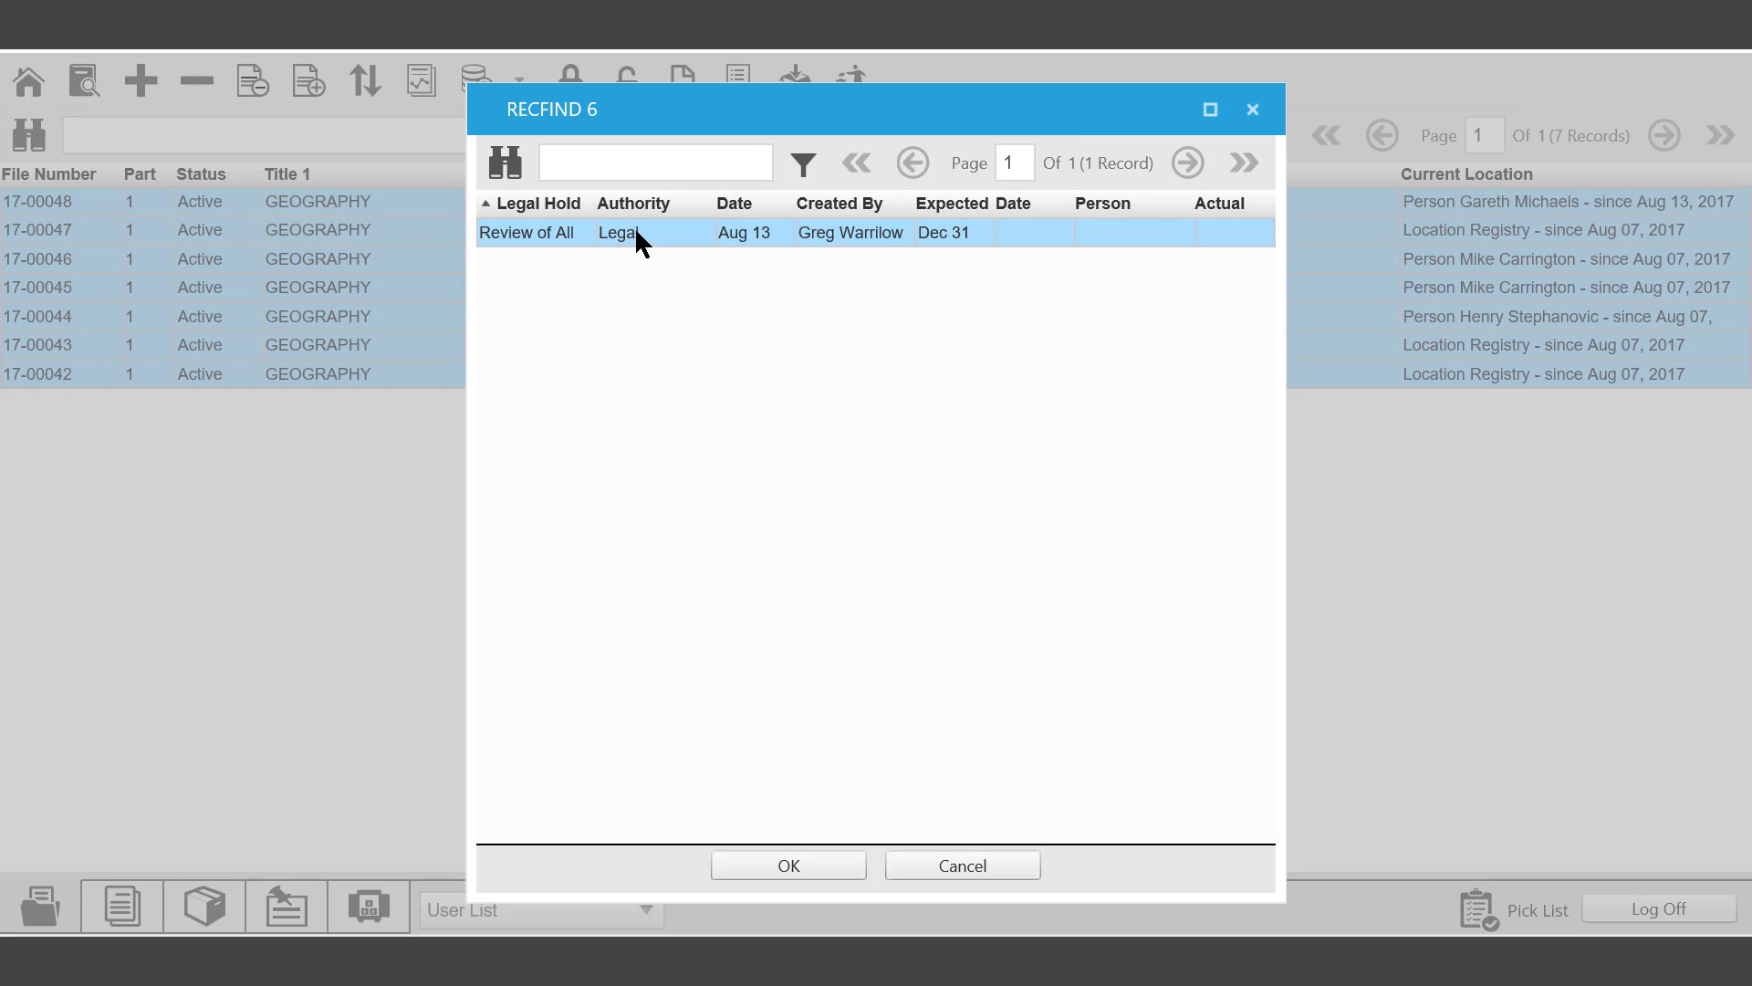
{"action": "left_click", "coordinate": [795, 872]}
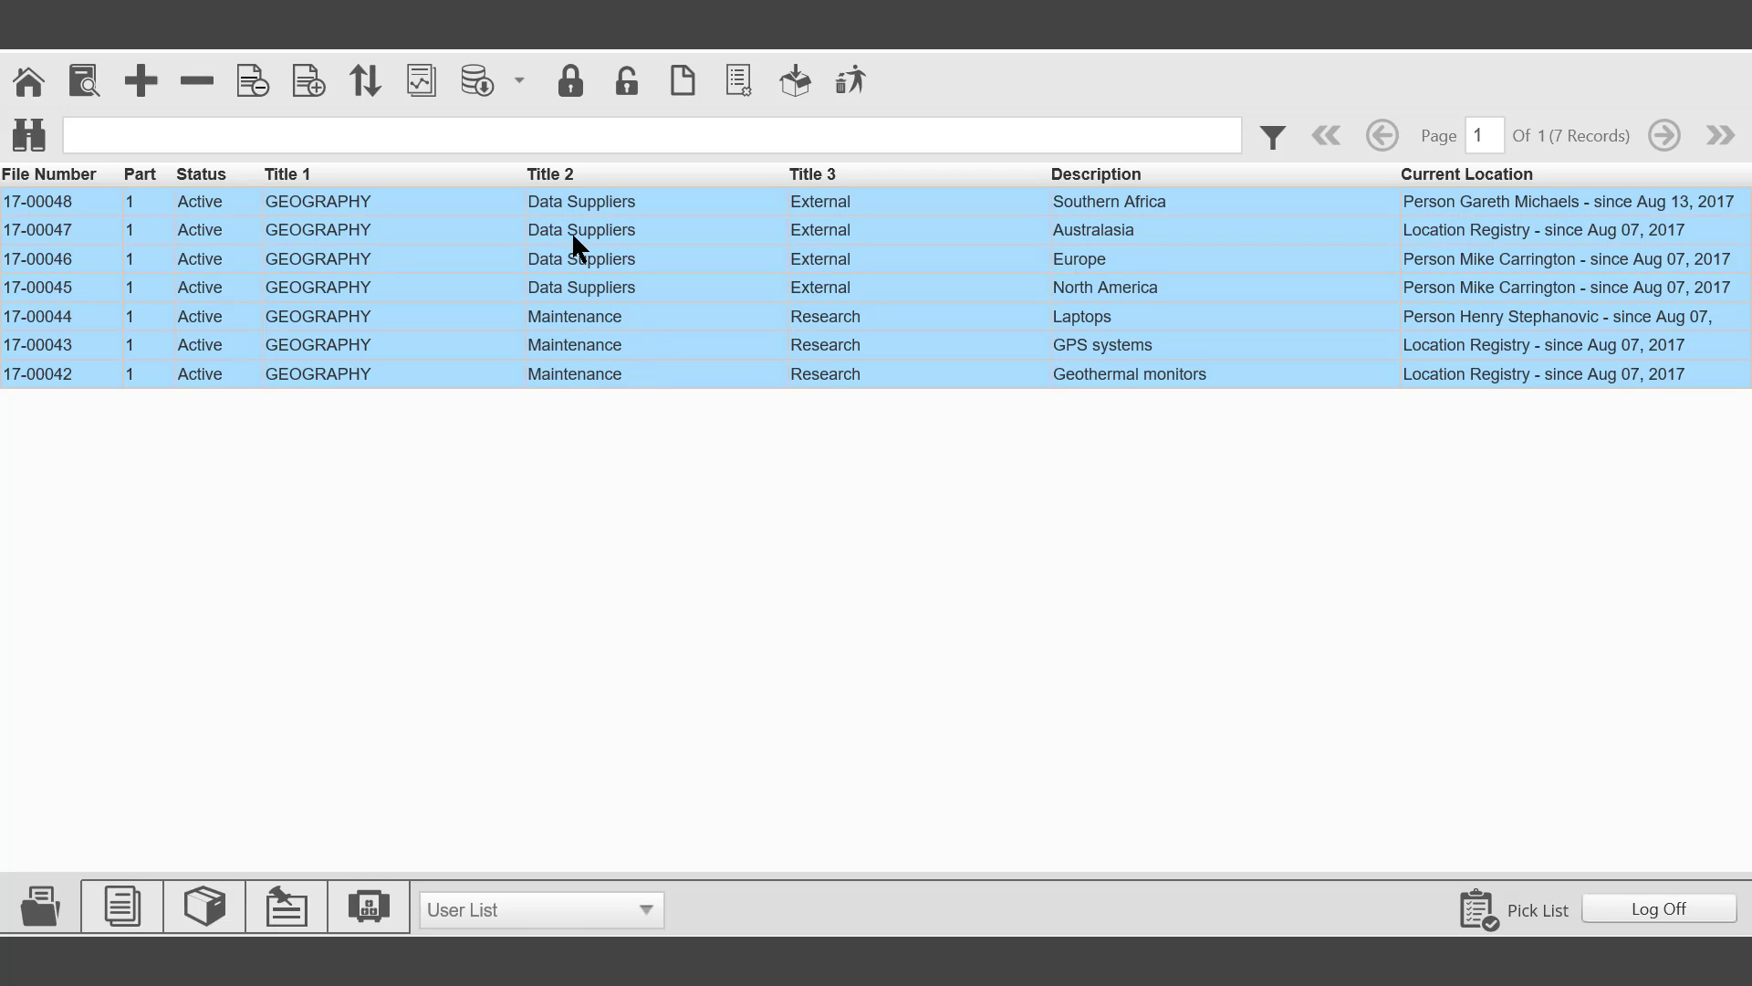
{"action": "left_click", "coordinate": [563, 263]}
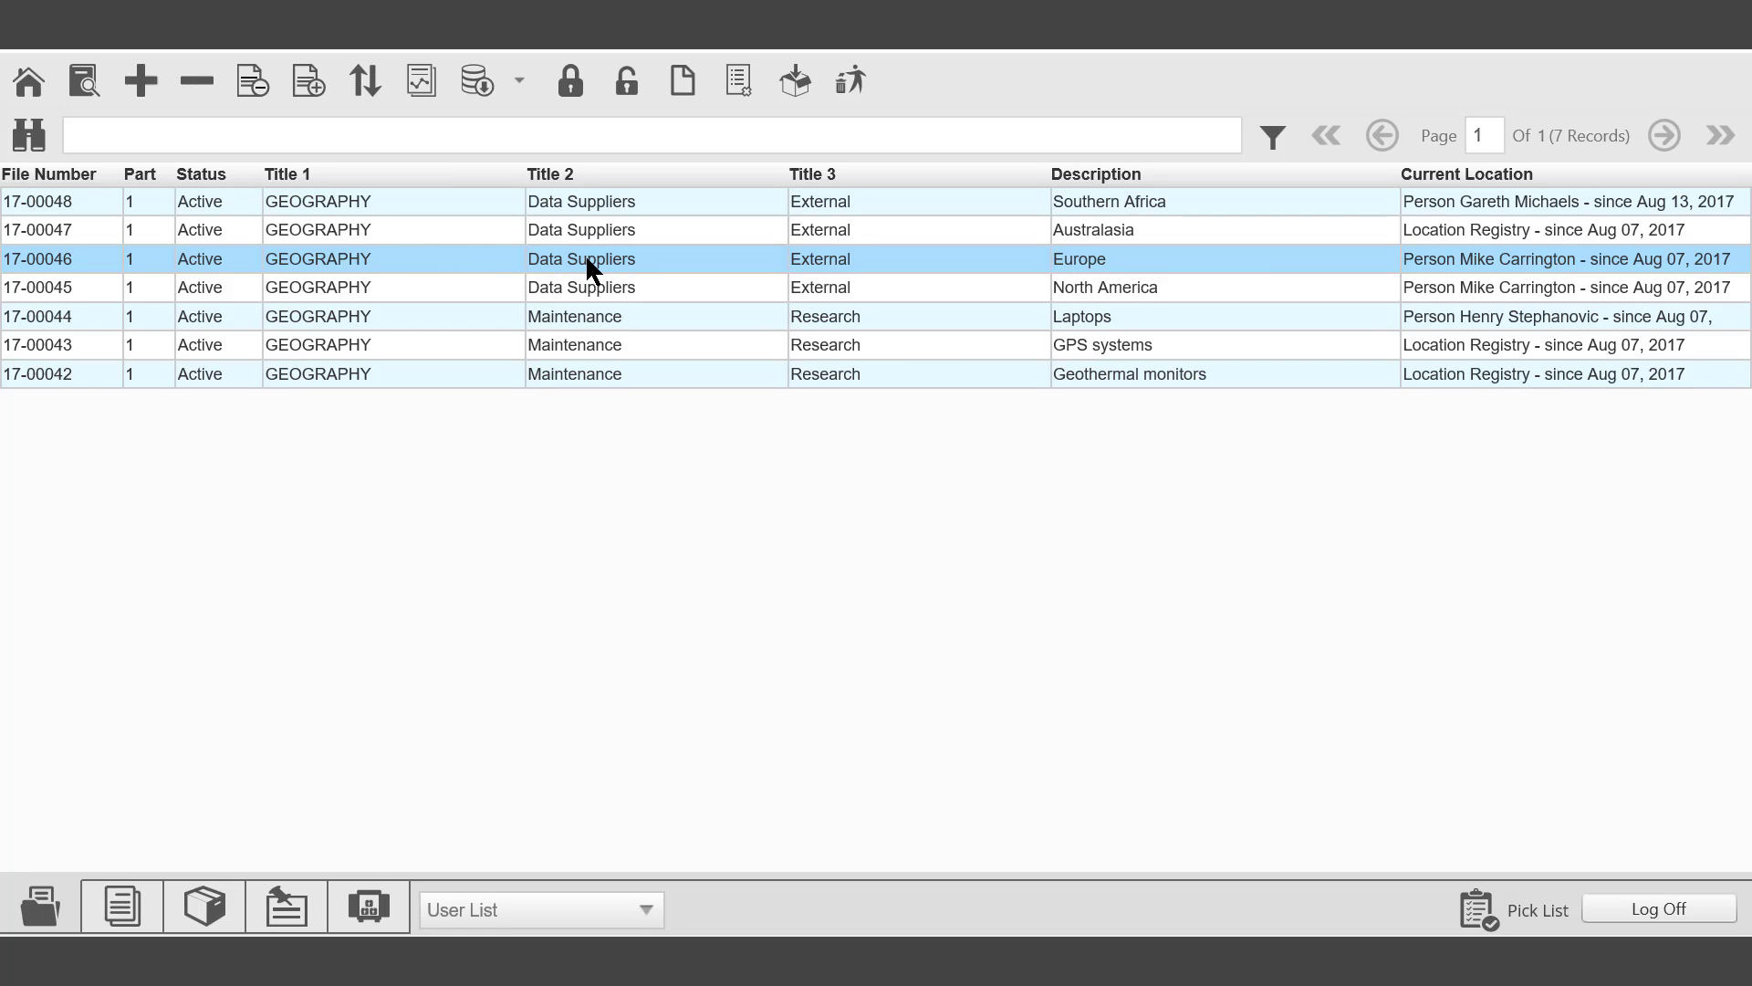
{"action": "left_click", "coordinate": [84, 86]}
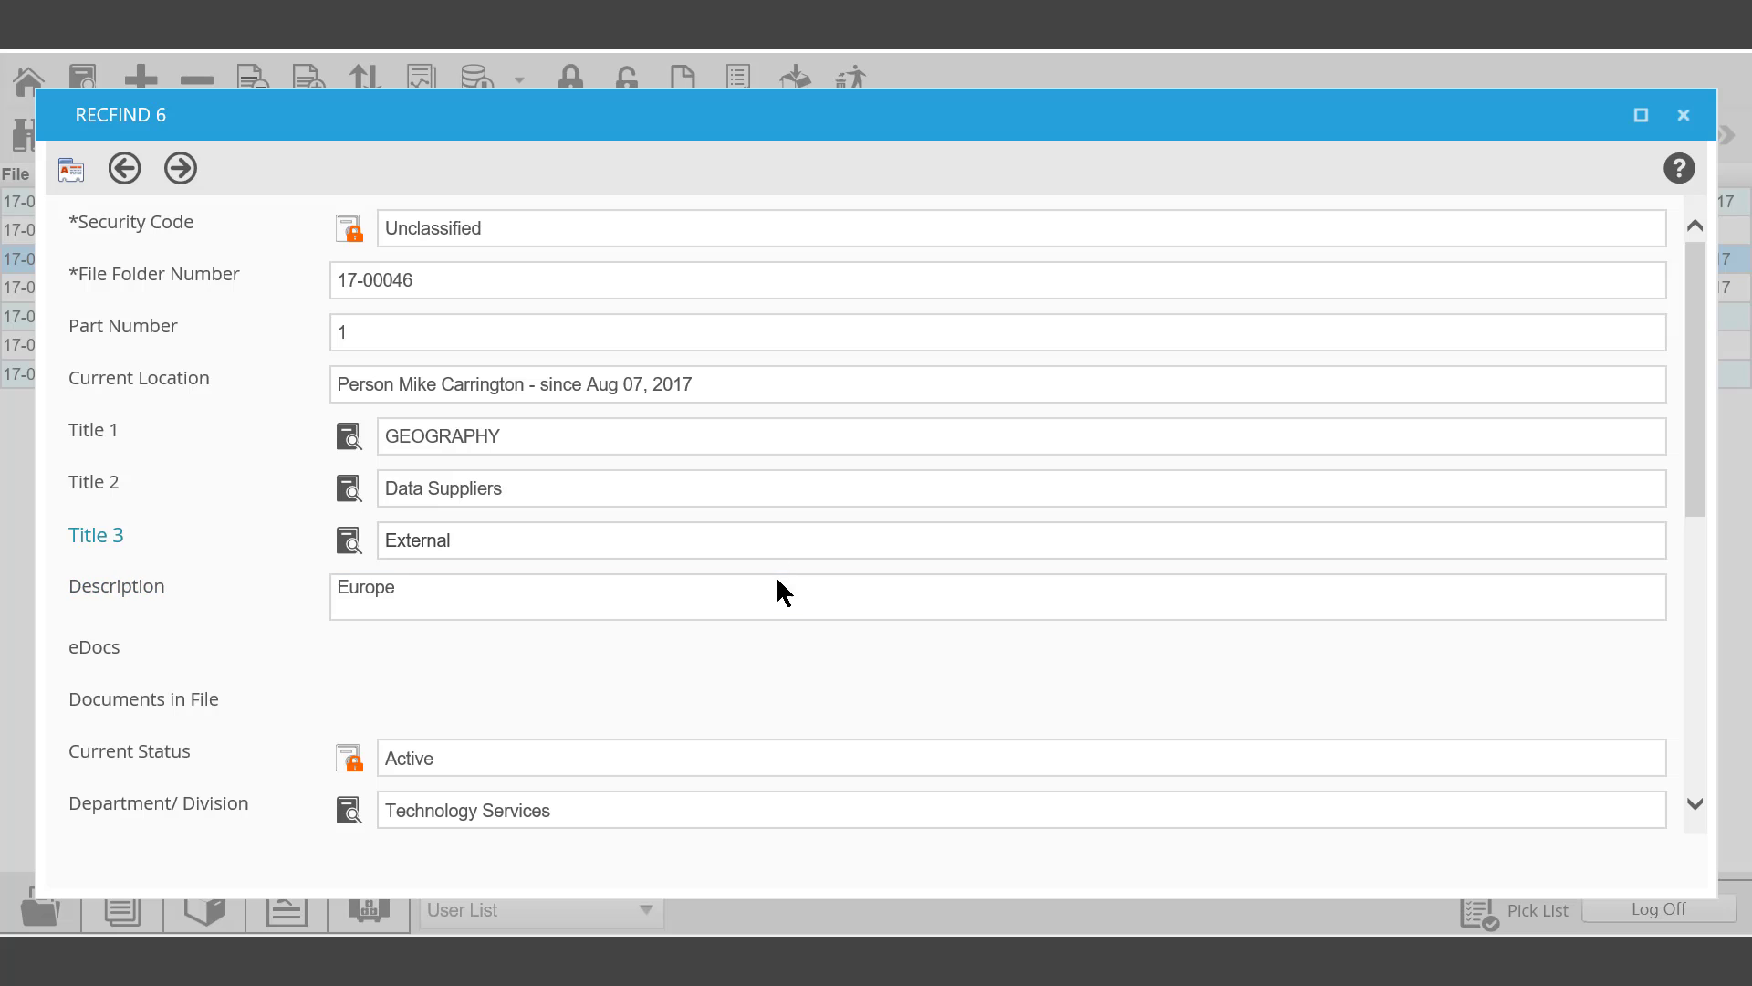
{"action": "scroll", "coordinate": [588, 674], "scroll_direction": "down", "scroll_amount": 1}
{"action": "scroll", "coordinate": [589, 664], "scroll_direction": "down", "scroll_amount": 2}
{"action": "scroll", "coordinate": [587, 727], "scroll_direction": "down", "scroll_amount": 2}
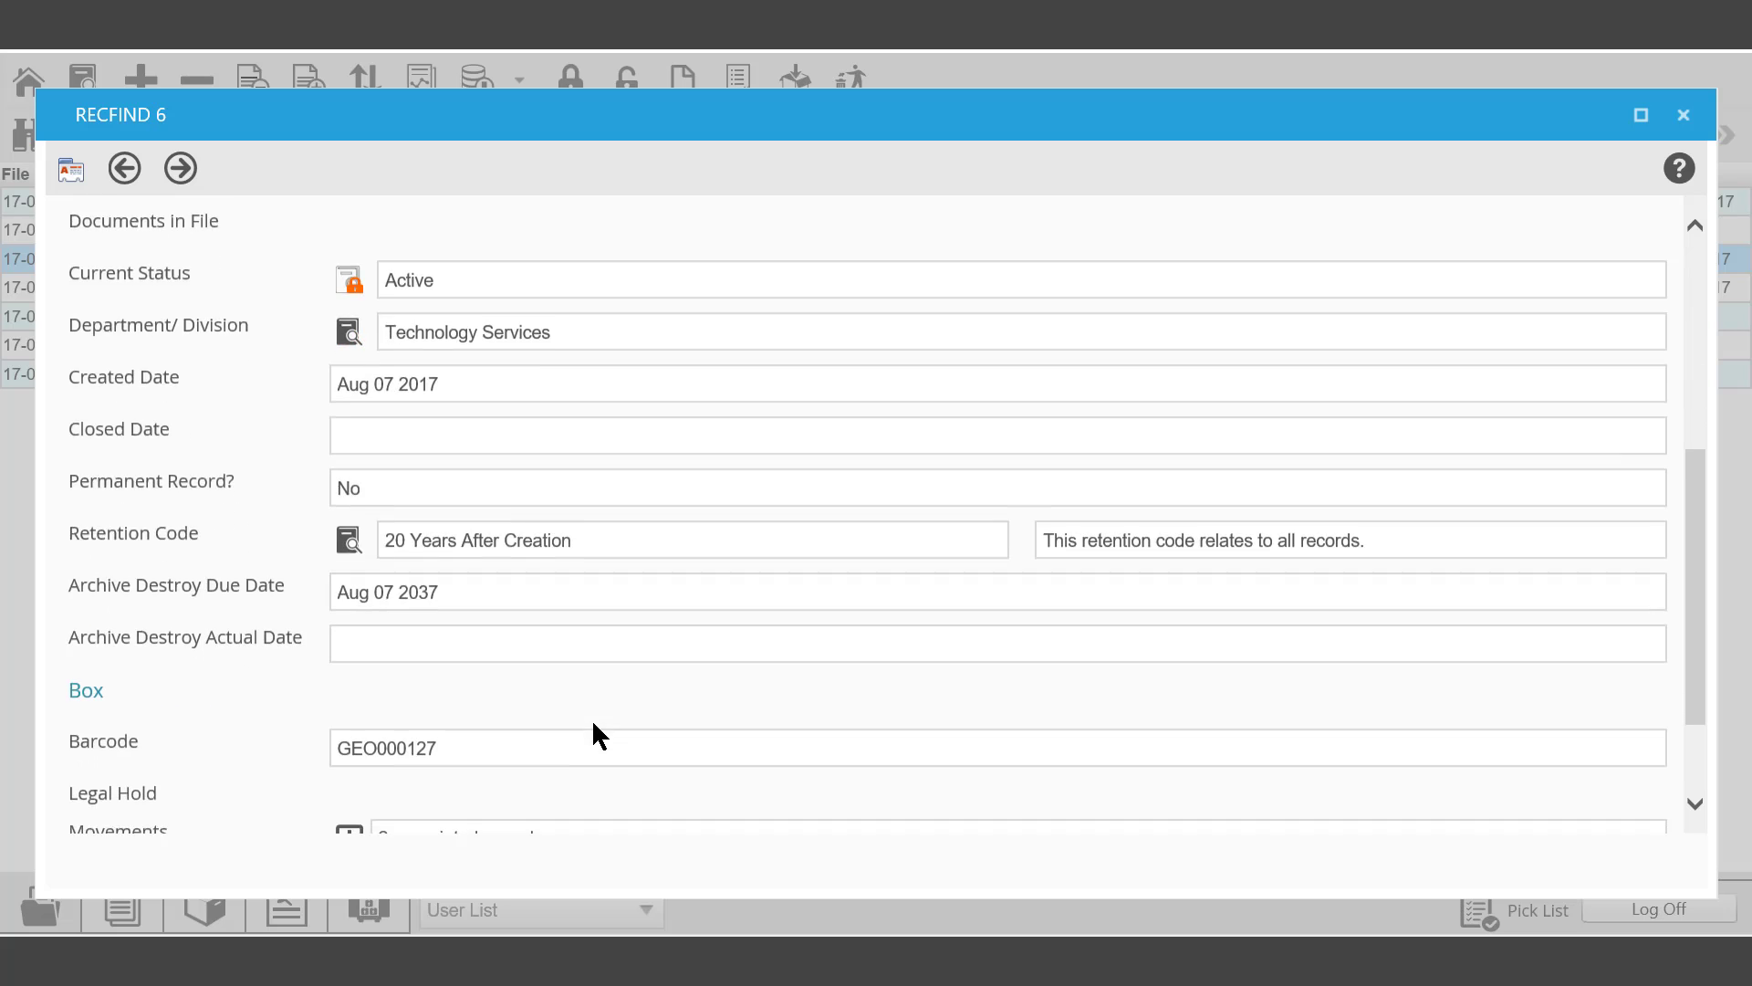
{"action": "scroll", "coordinate": [592, 719], "scroll_direction": "down", "scroll_amount": 2}
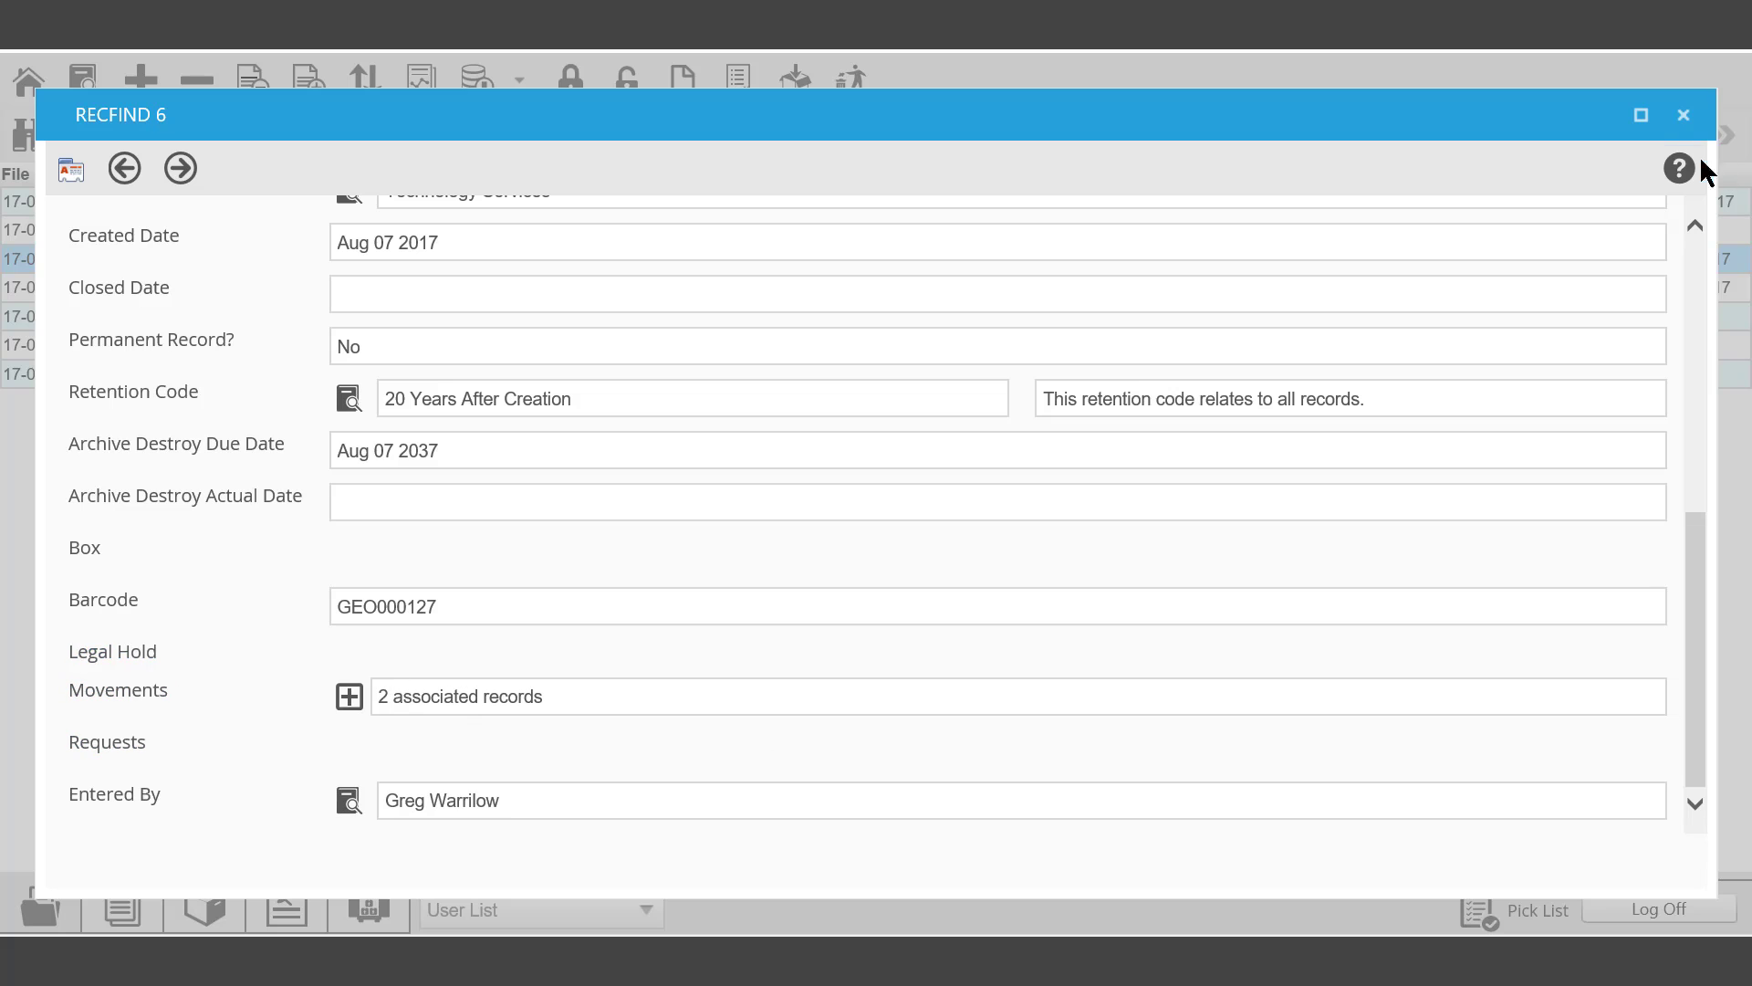
{"action": "left_click", "coordinate": [1681, 116]}
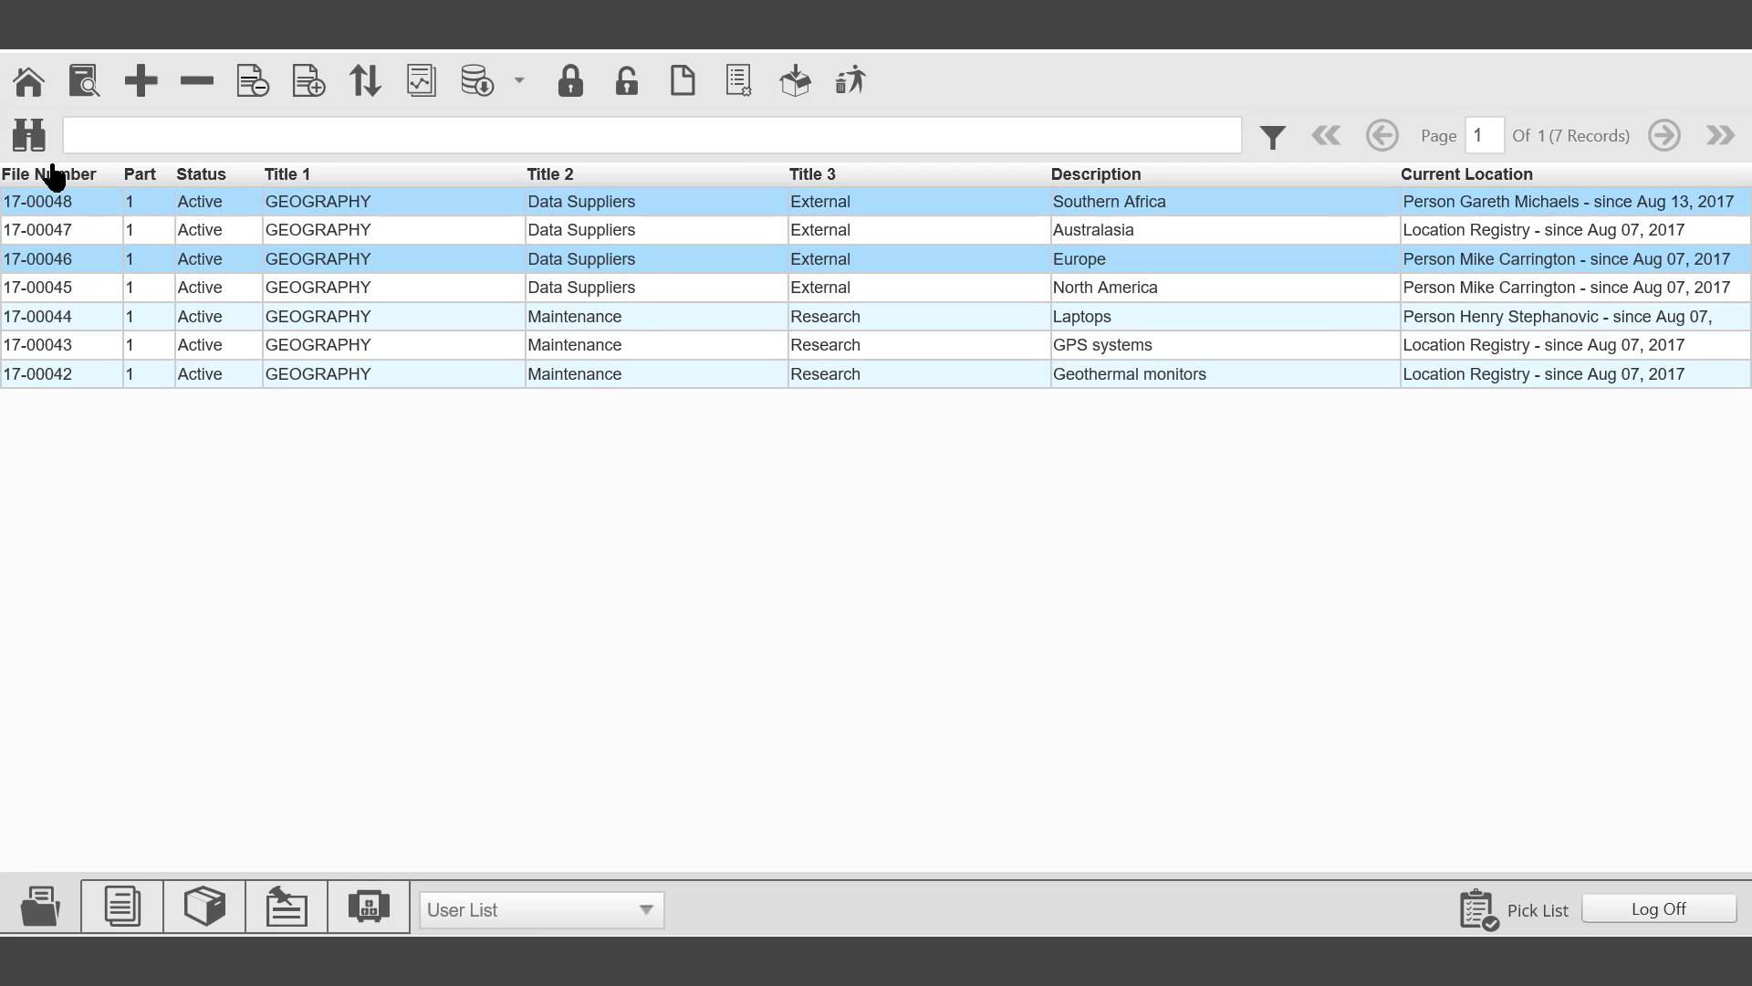
Step: Open the Review of All Geographic Data hold from Maintenance > Legal Hold, then return home
{"action": "left_click", "coordinate": [29, 86]}
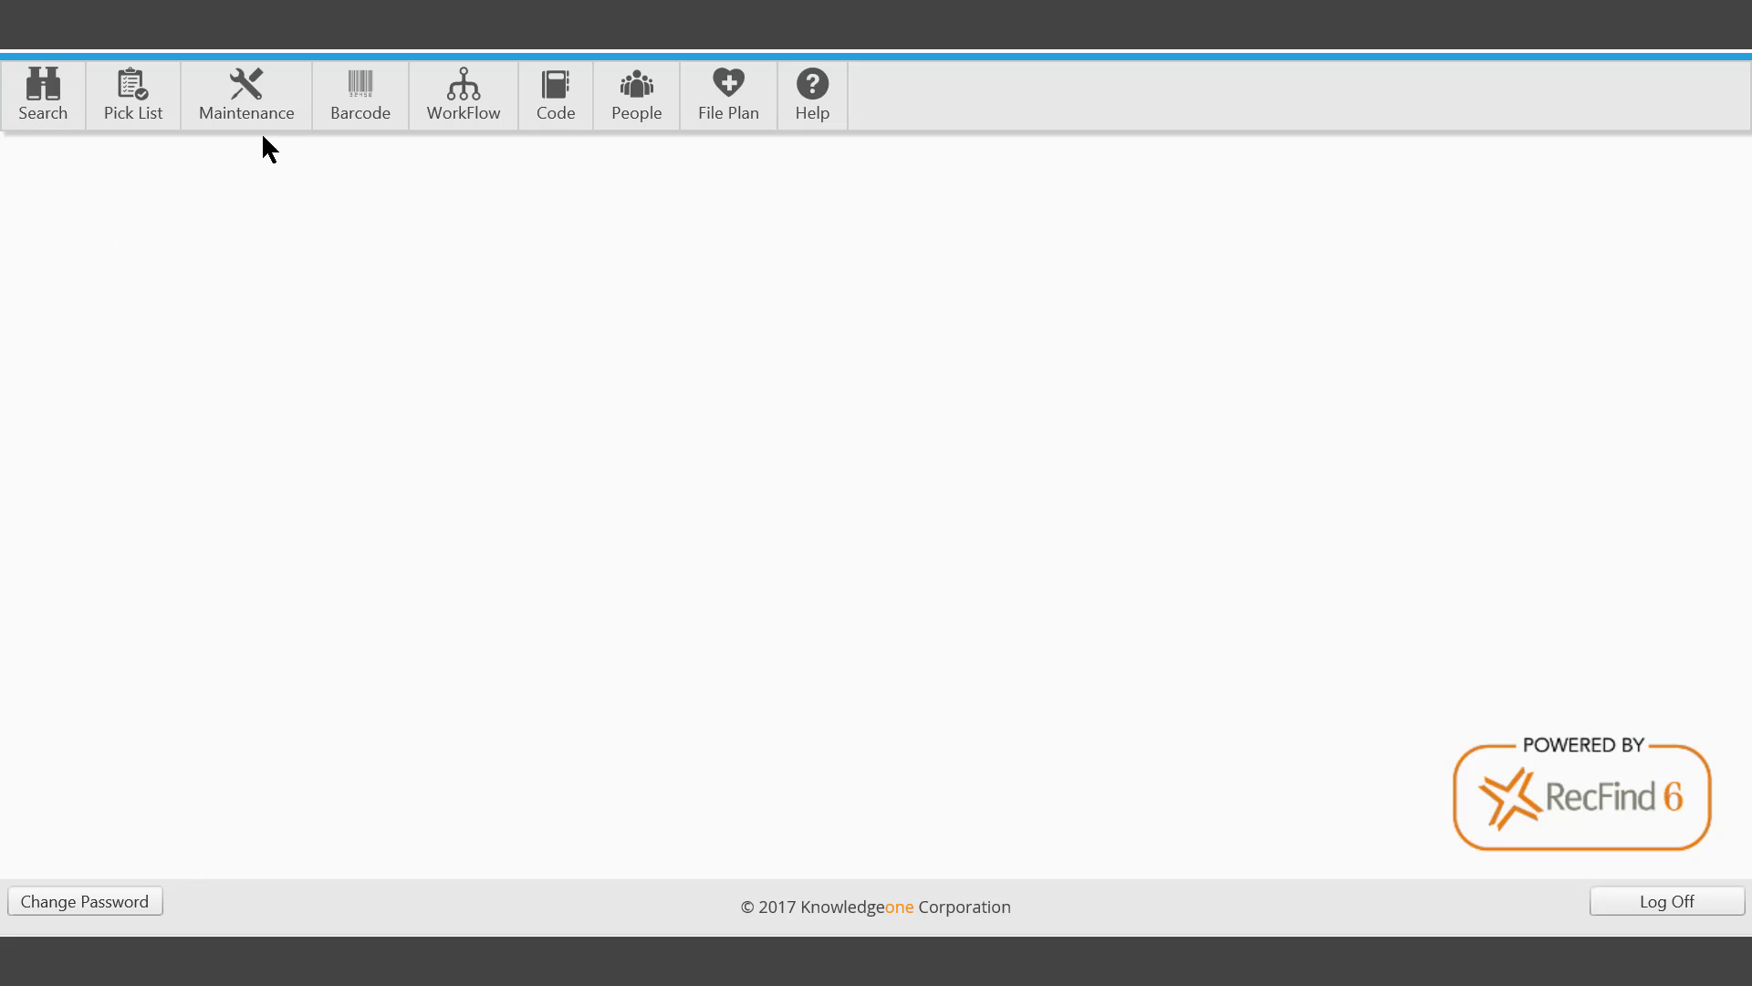
{"action": "left_click", "coordinate": [262, 106]}
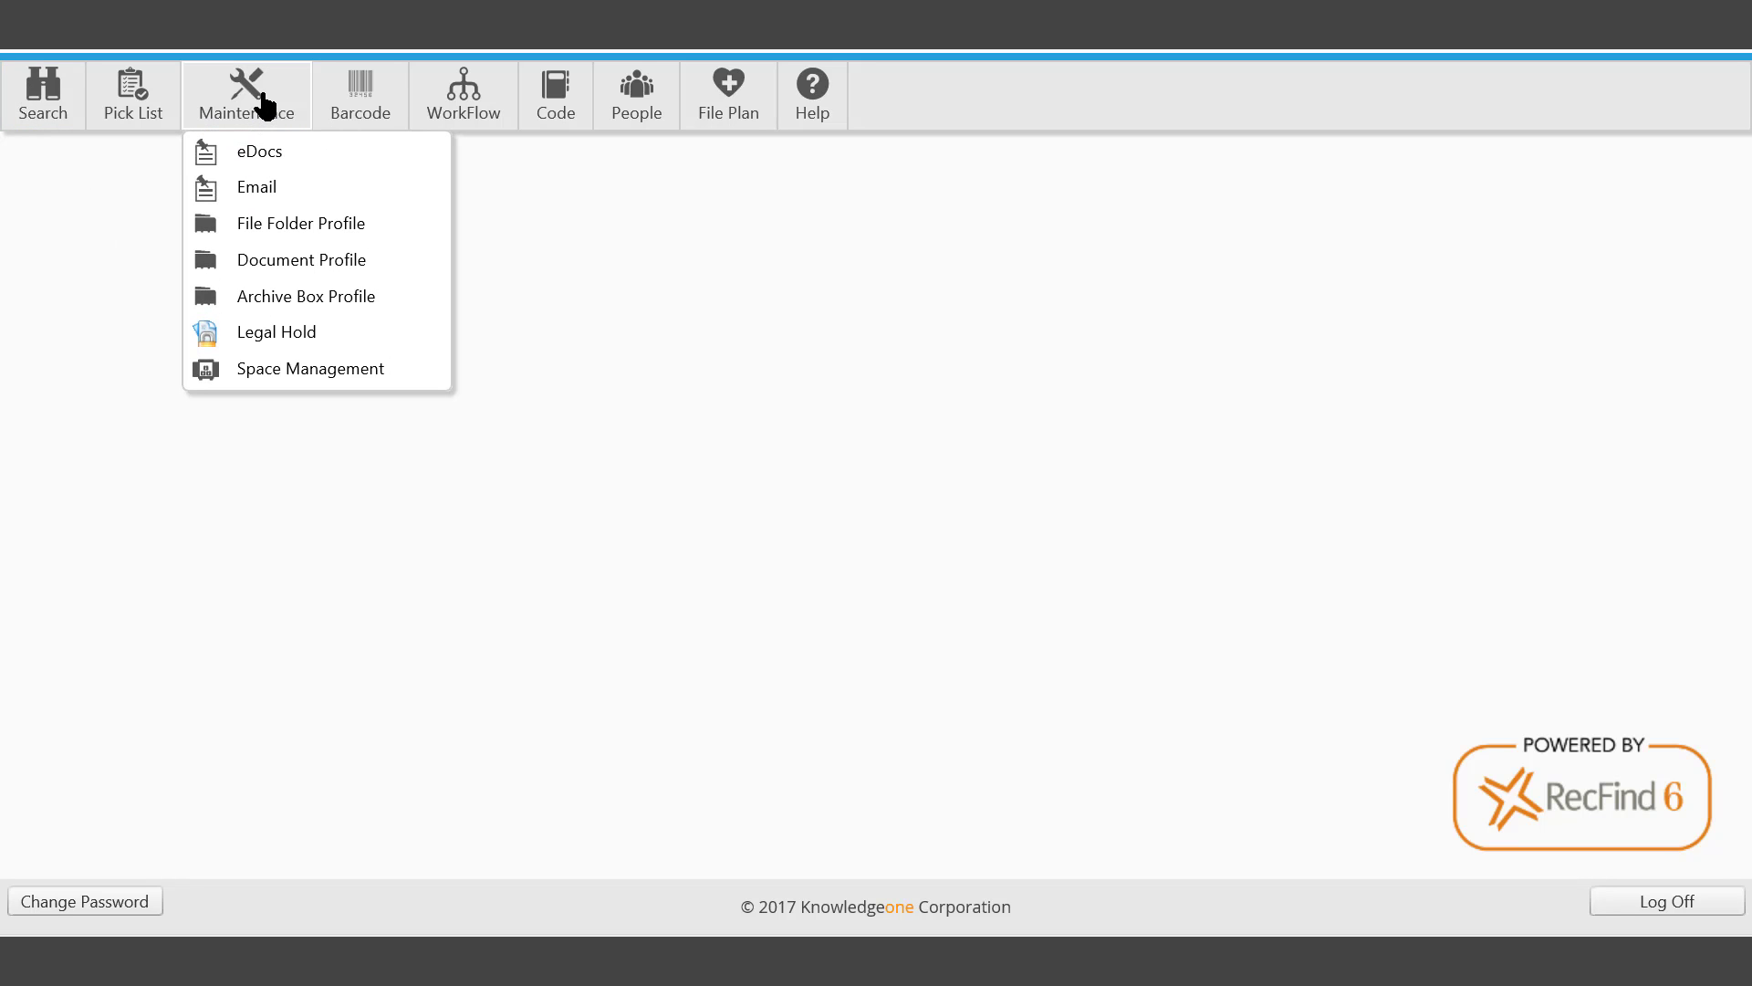
{"action": "left_click", "coordinate": [299, 343]}
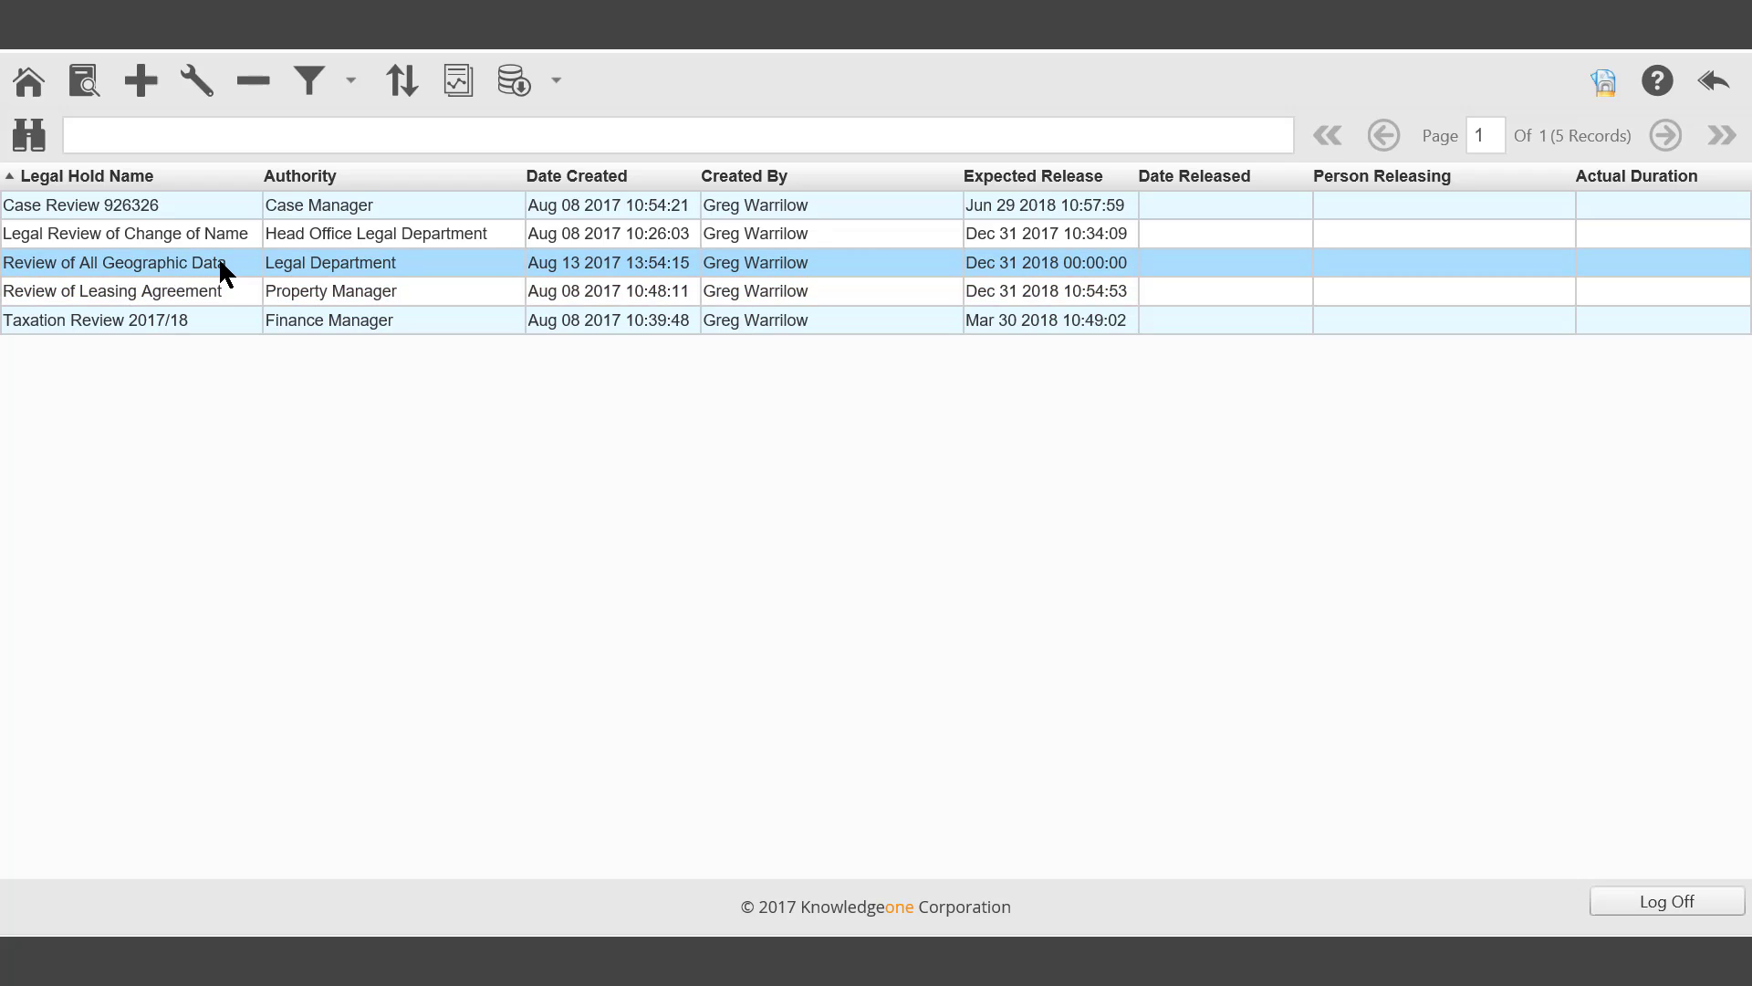
{"action": "double_click", "coordinate": [167, 259]}
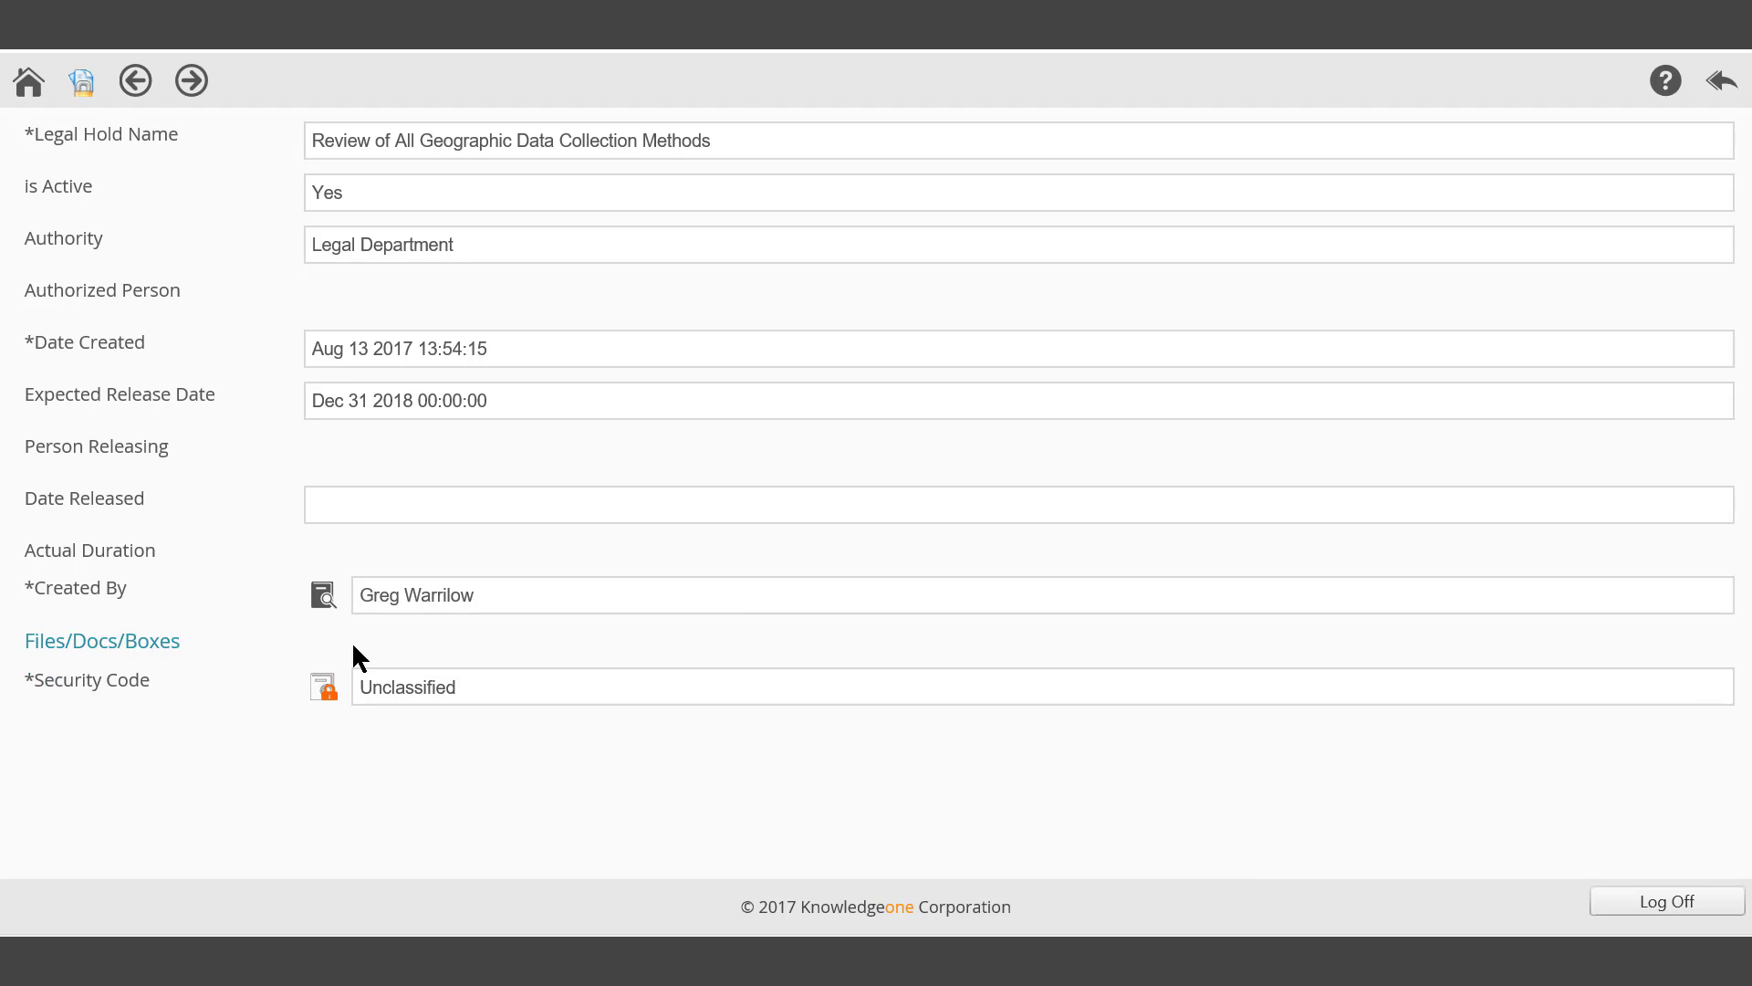
{"action": "left_click", "coordinate": [1721, 87]}
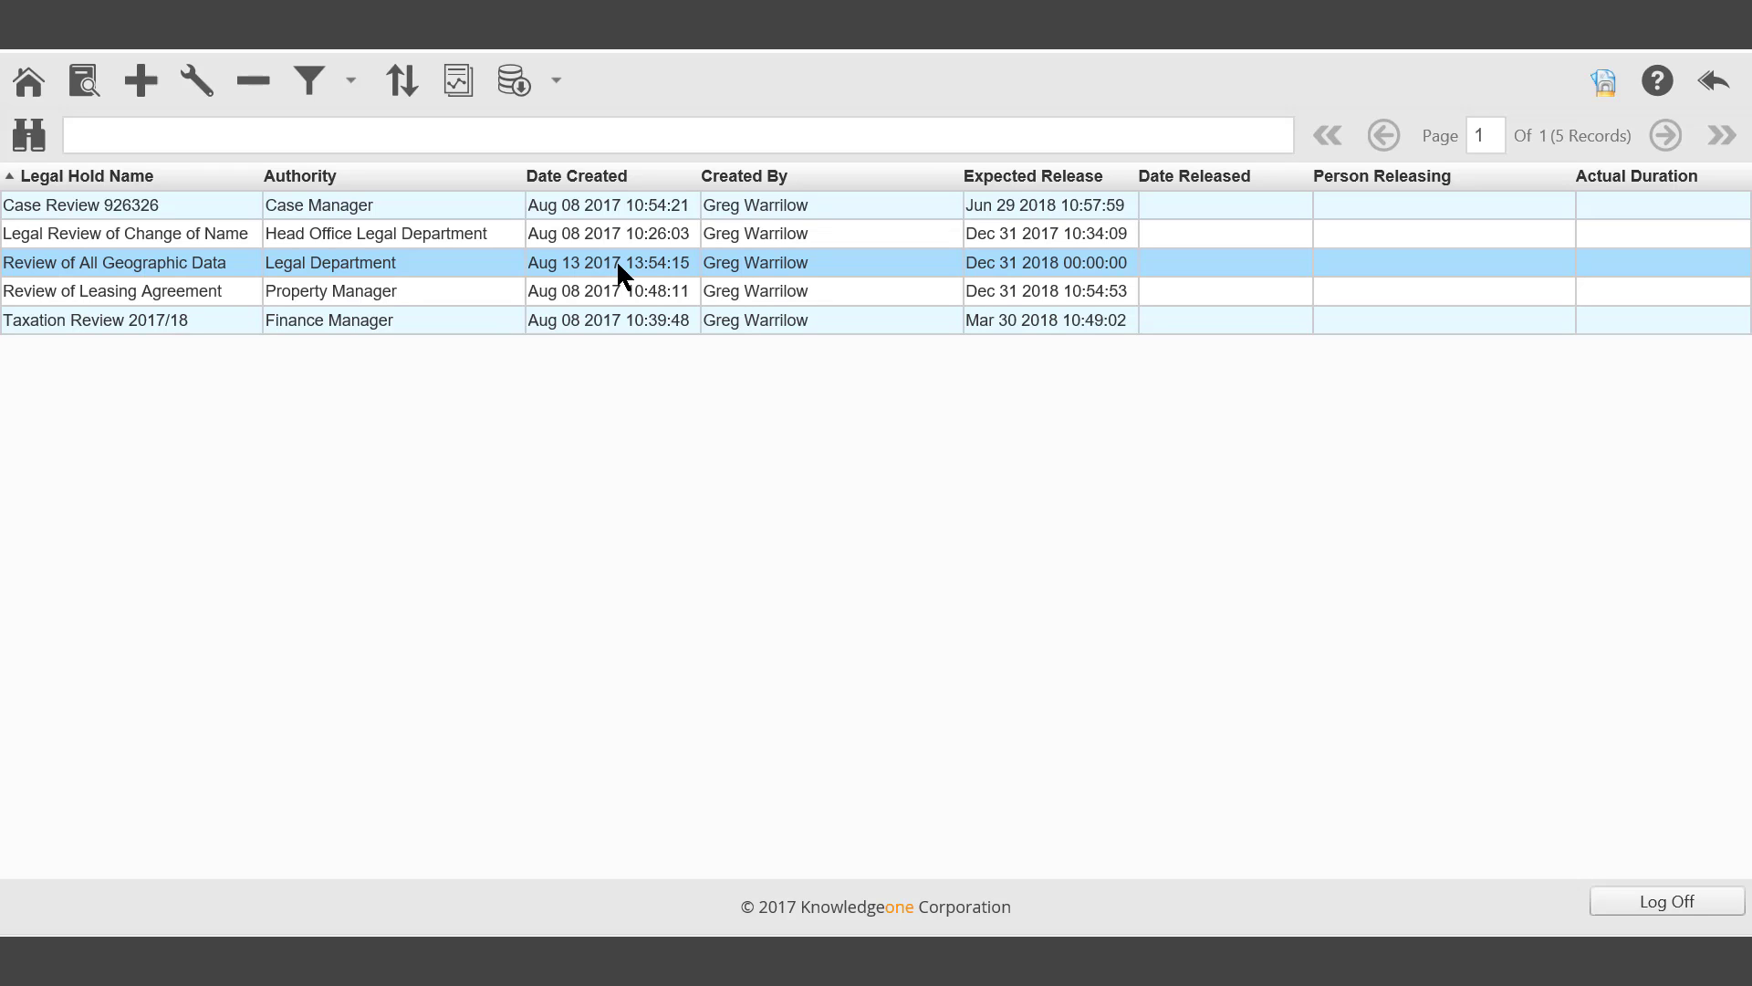
{"action": "left_click", "coordinate": [31, 84]}
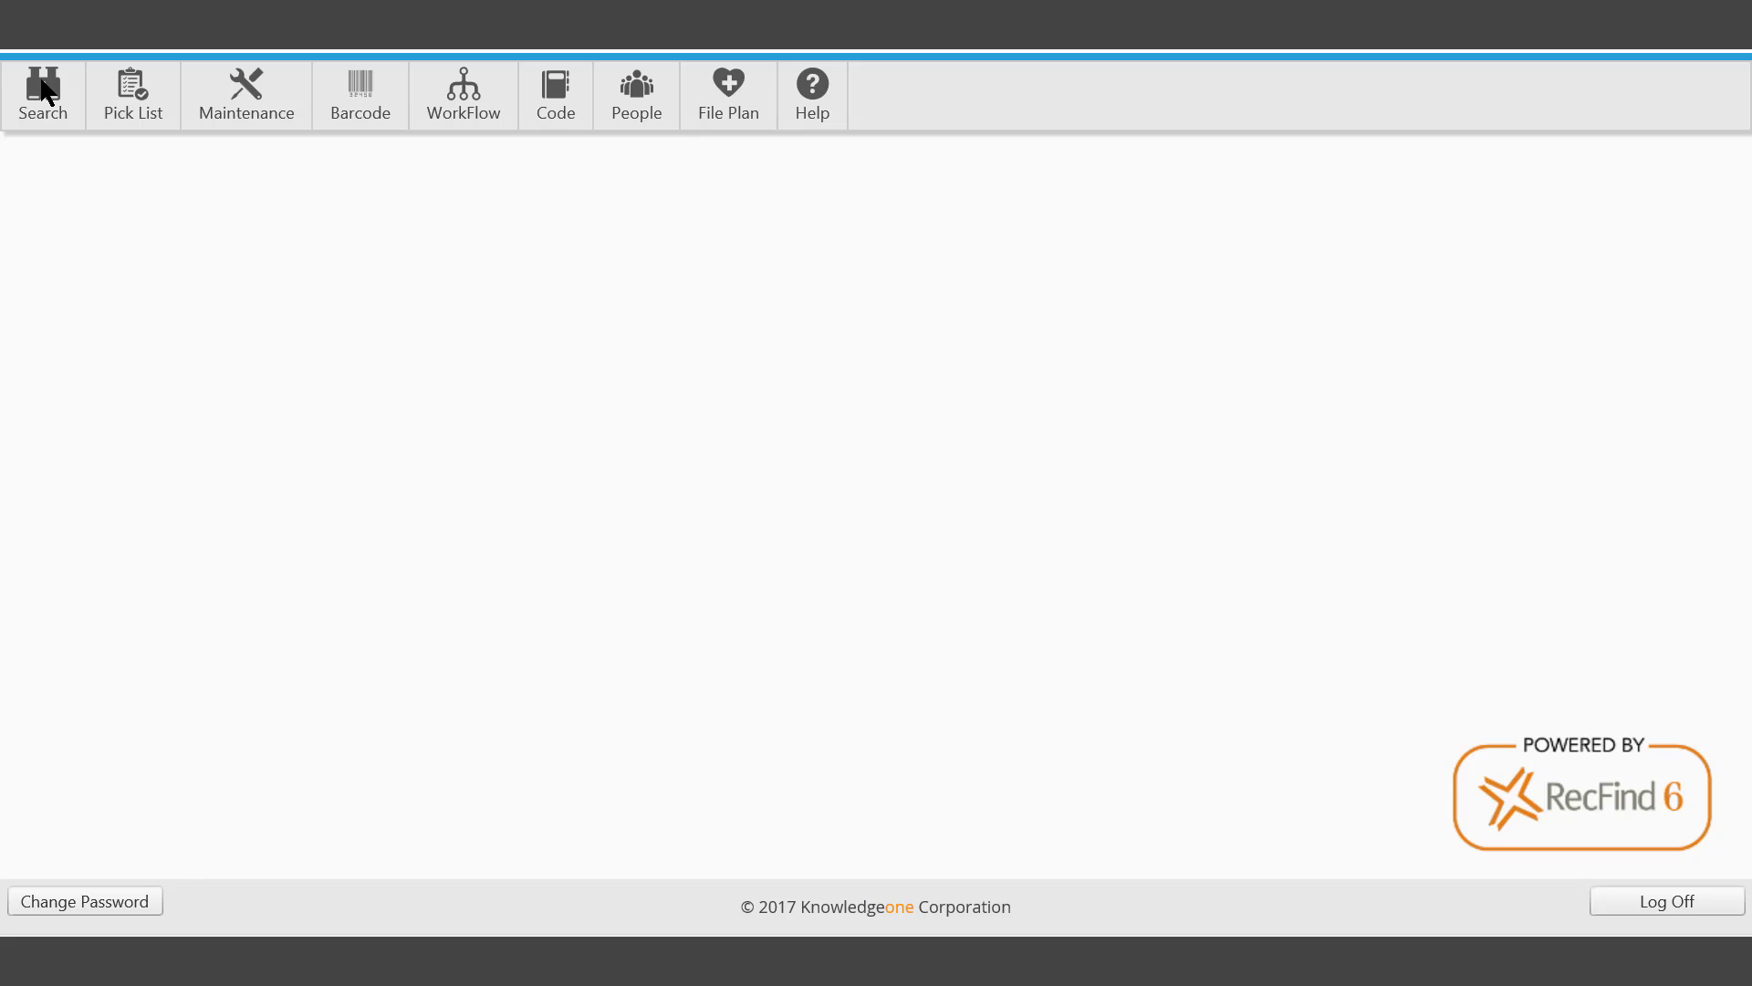
{"action": "left_click", "coordinate": [42, 92]}
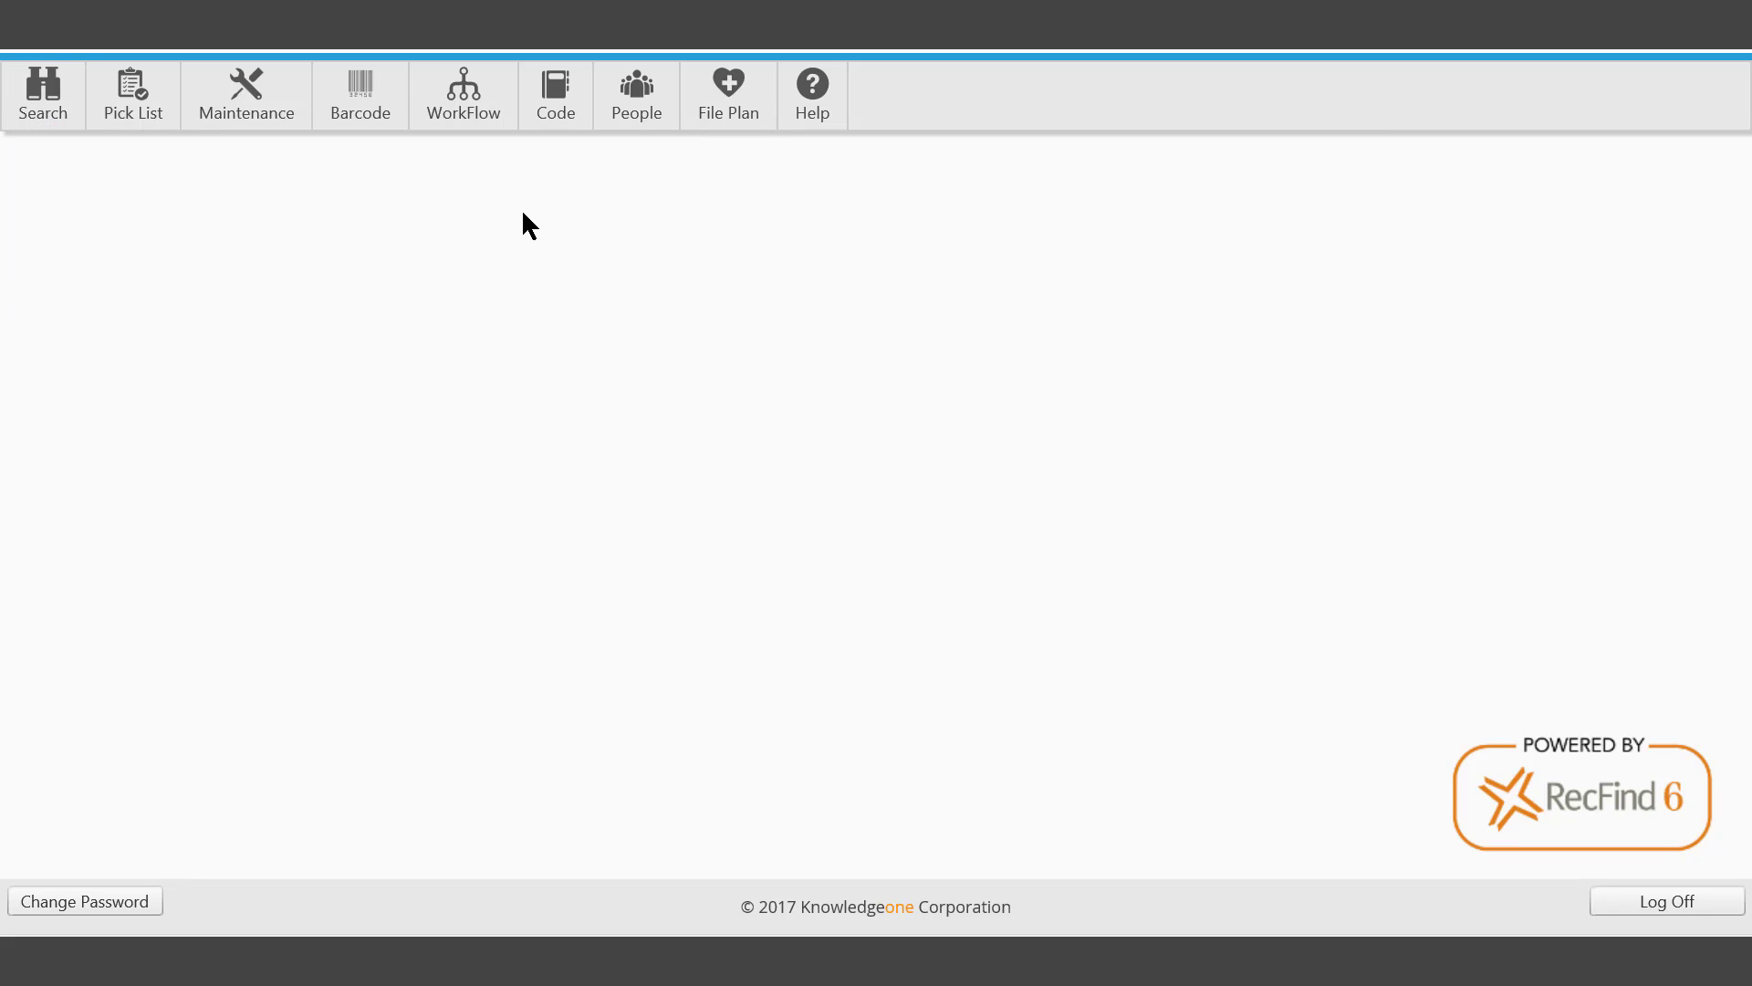